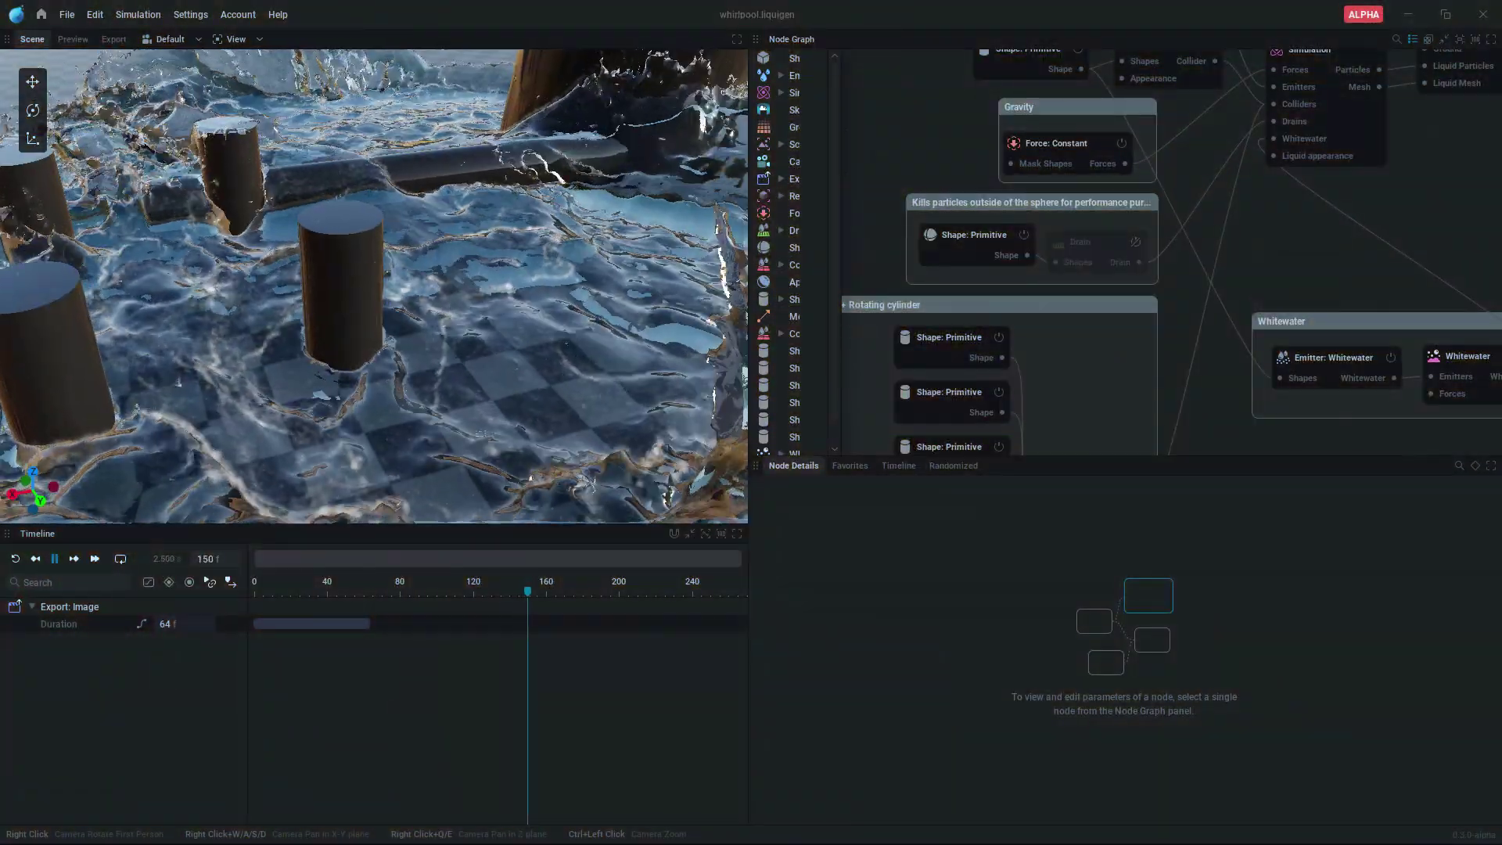
Turn off Meshing on the Simulation node and pause the running simulation.
click(1341, 118)
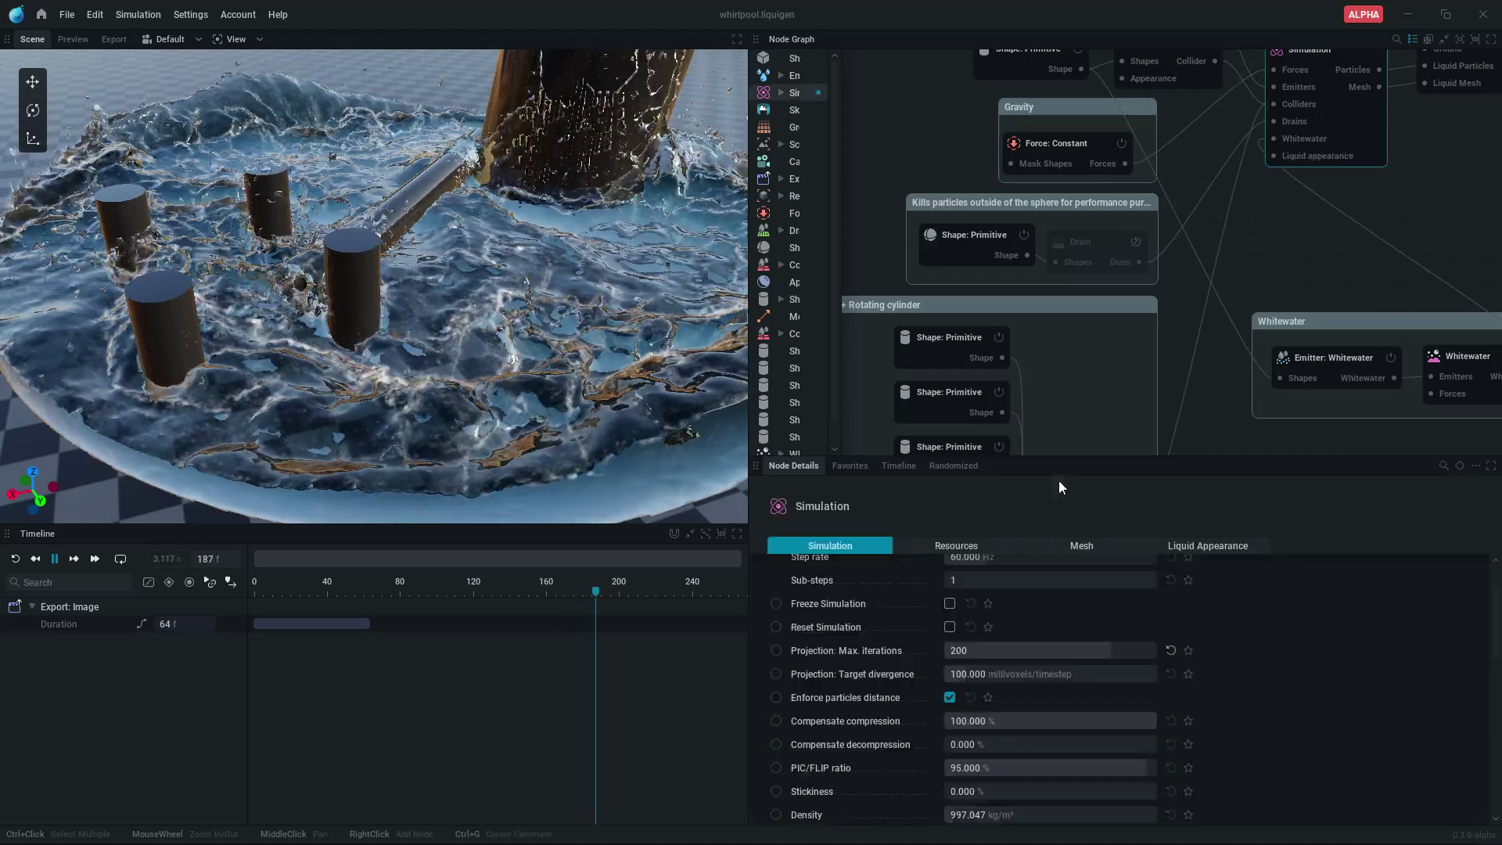
scroll(892, 712, down, 5)
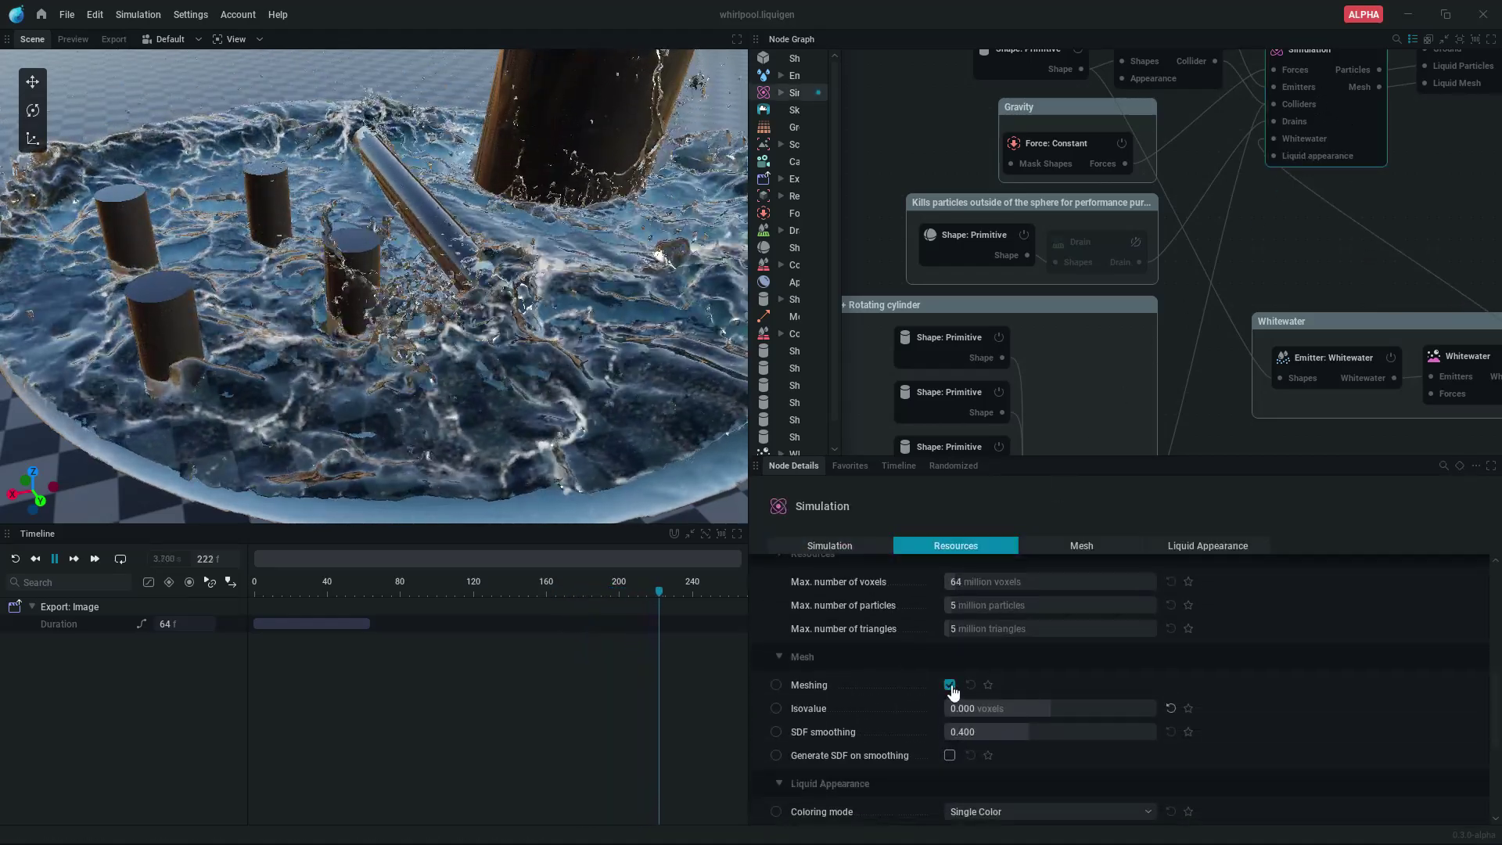
click(950, 685)
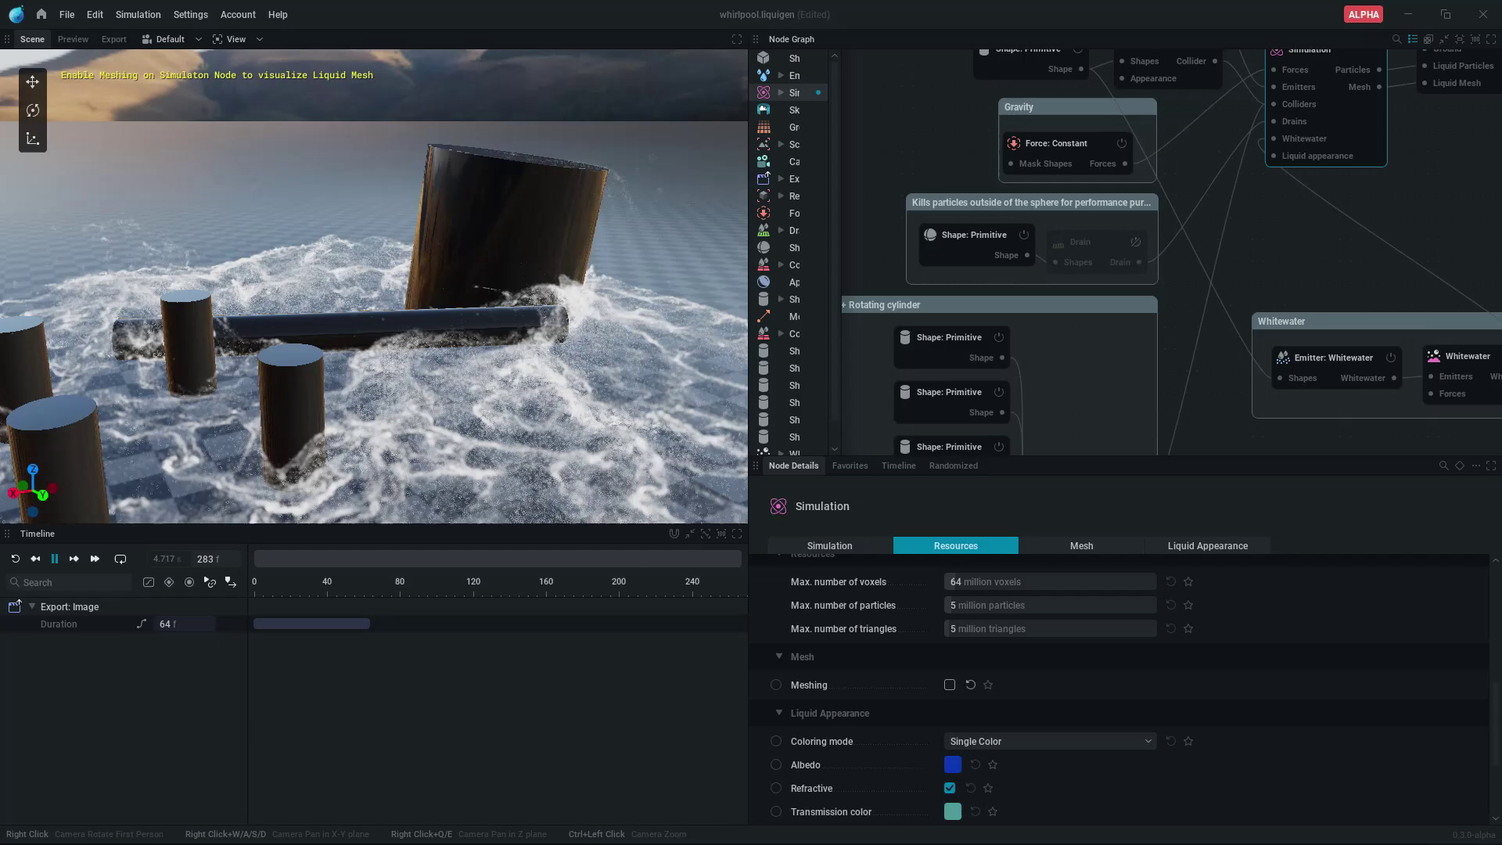
right_drag(499, 352, 436, 342)
key(space)
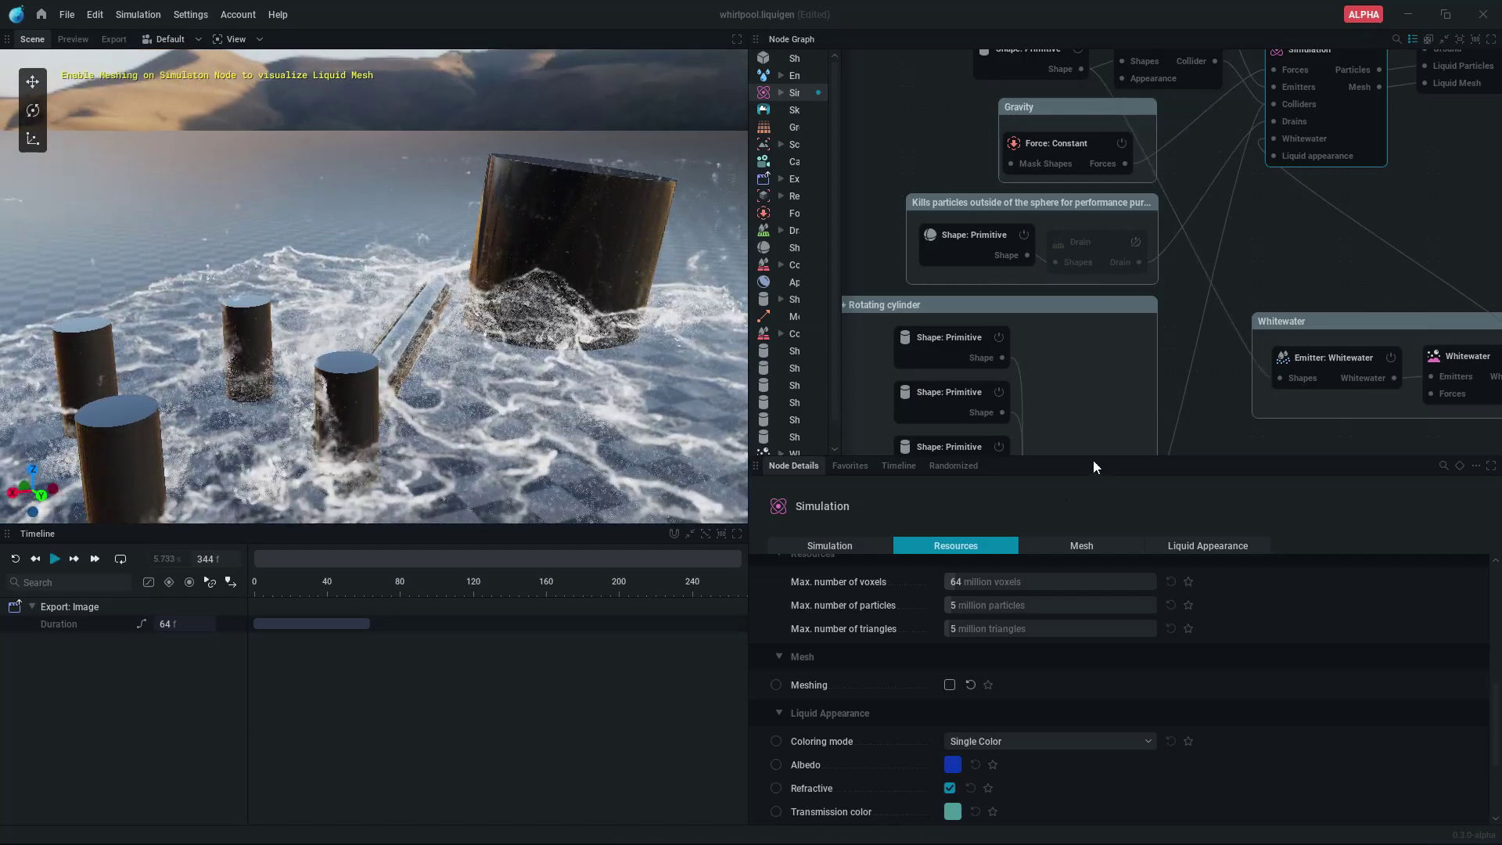
Enlarge the node graph and add an Export: Particles node connected to the Simulation node's Particles output.
drag(1094, 458, 1094, 700)
drag(749, 469, 384, 469)
scroll(1093, 352, up, 3)
middle_drag(1094, 352, 757, 338)
scroll(758, 338, down, 1)
middle_drag(802, 107, 814, 305)
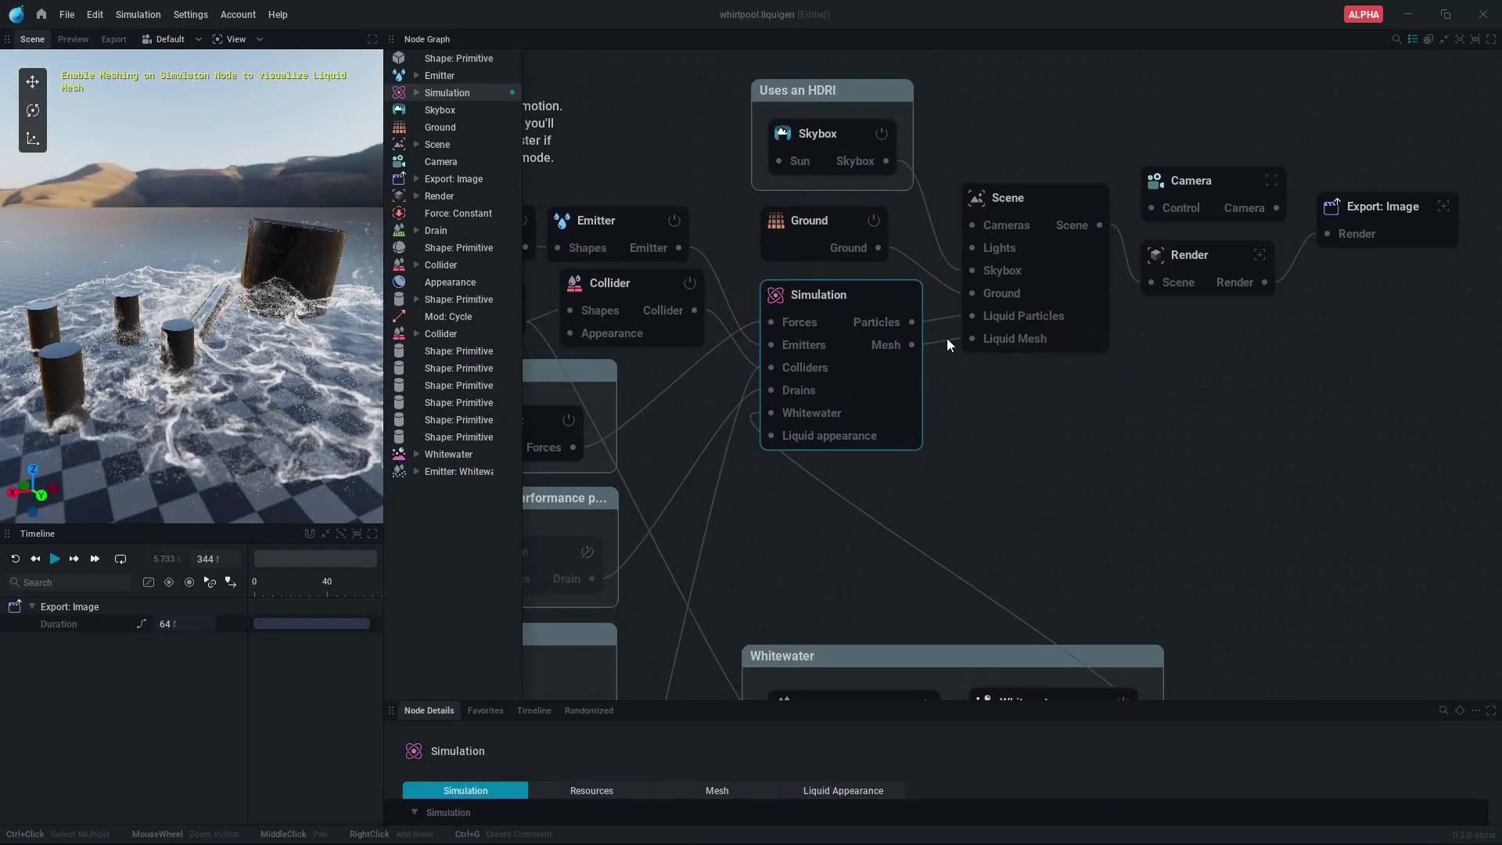
drag(910, 324, 1134, 431)
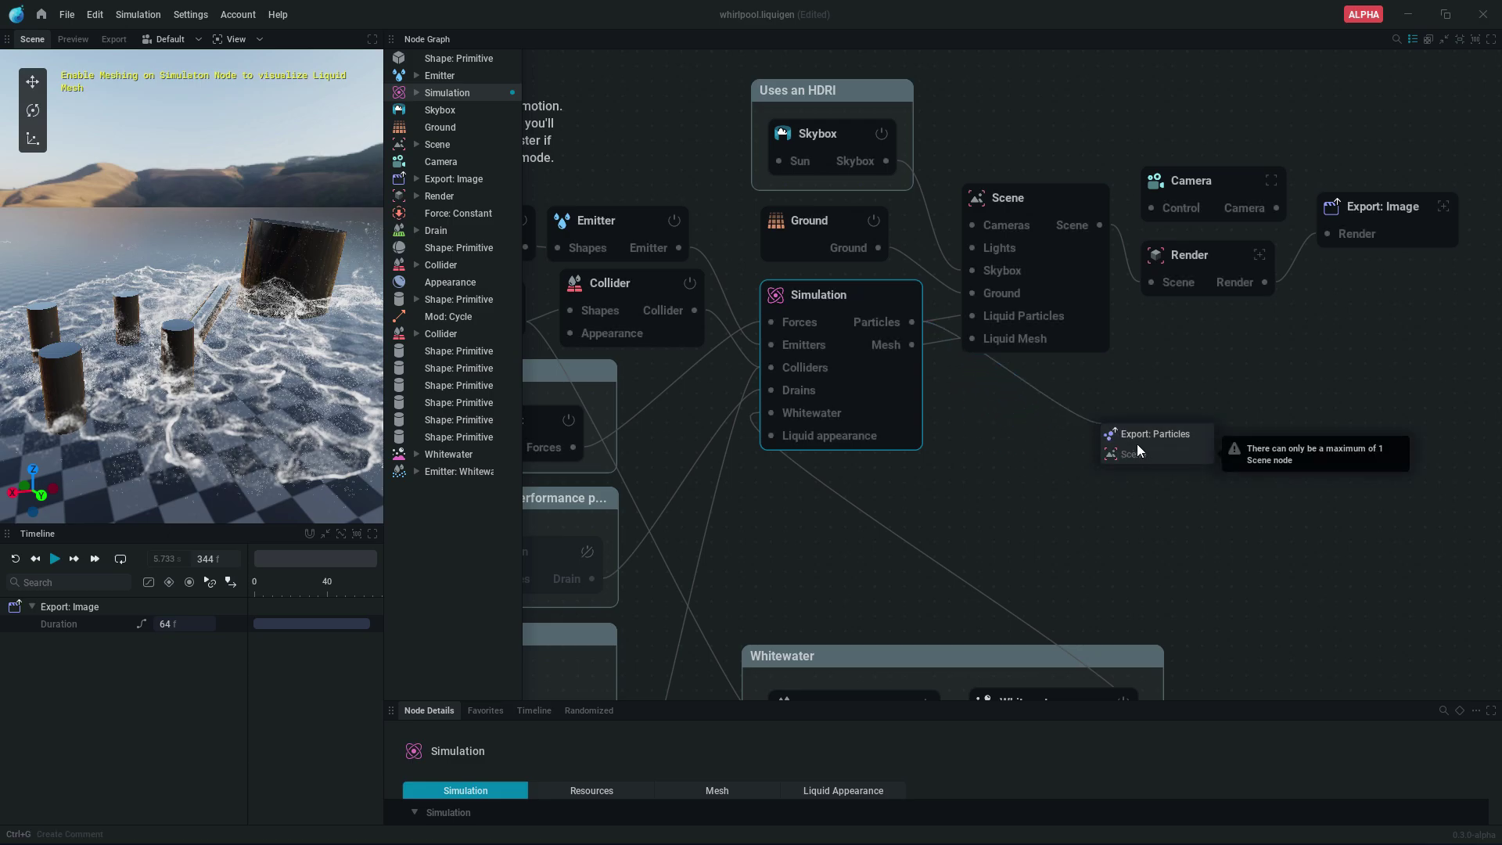
click(1156, 435)
Set the Simulation node's step rate to 24 Hz, then apply it by resetting the simulation.
scroll(1160, 405, down, 3)
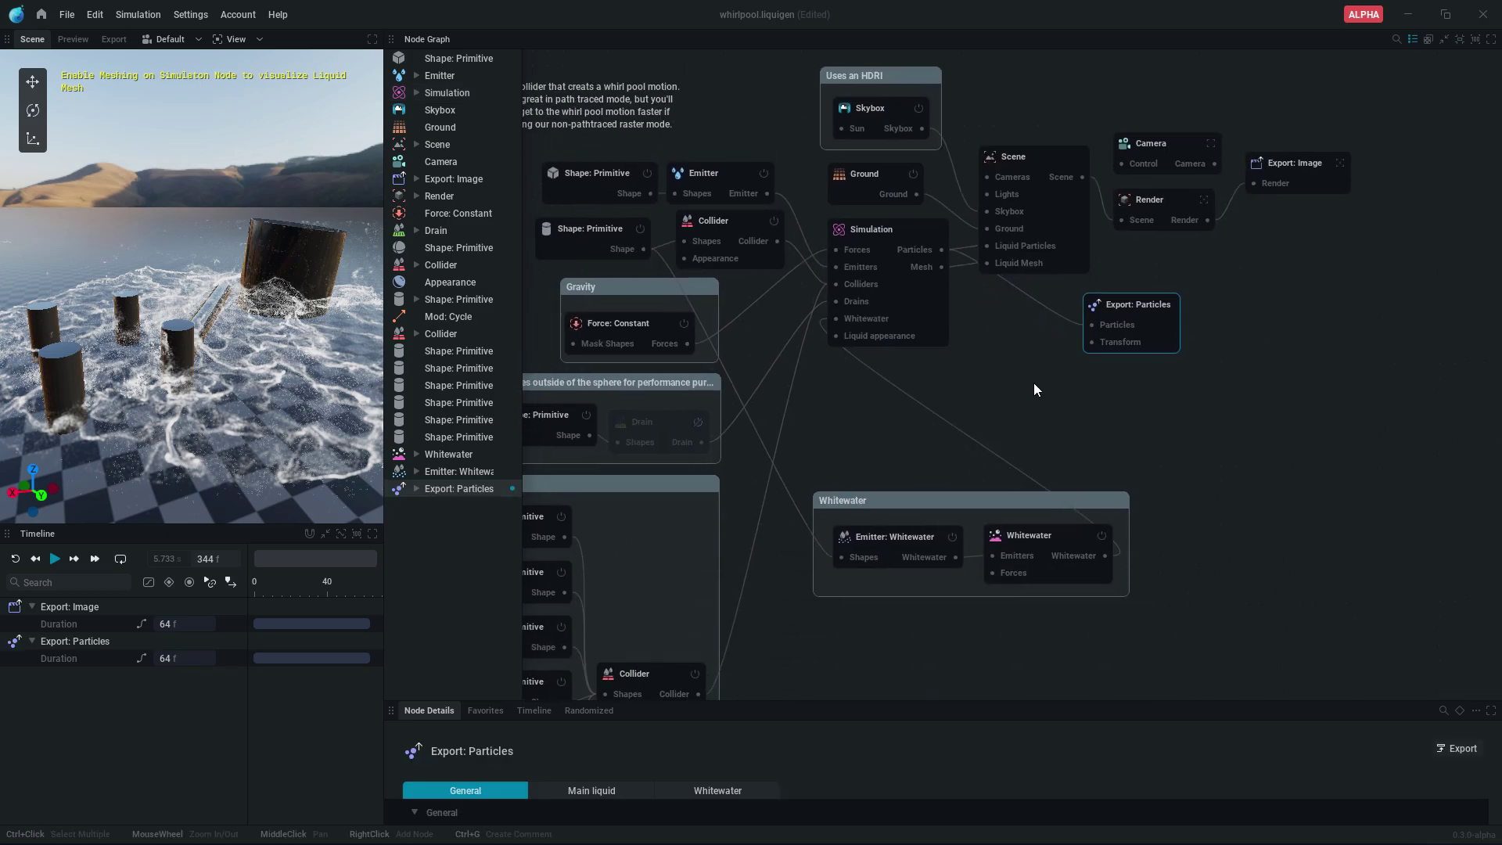
click(855, 230)
drag(743, 701, 688, 326)
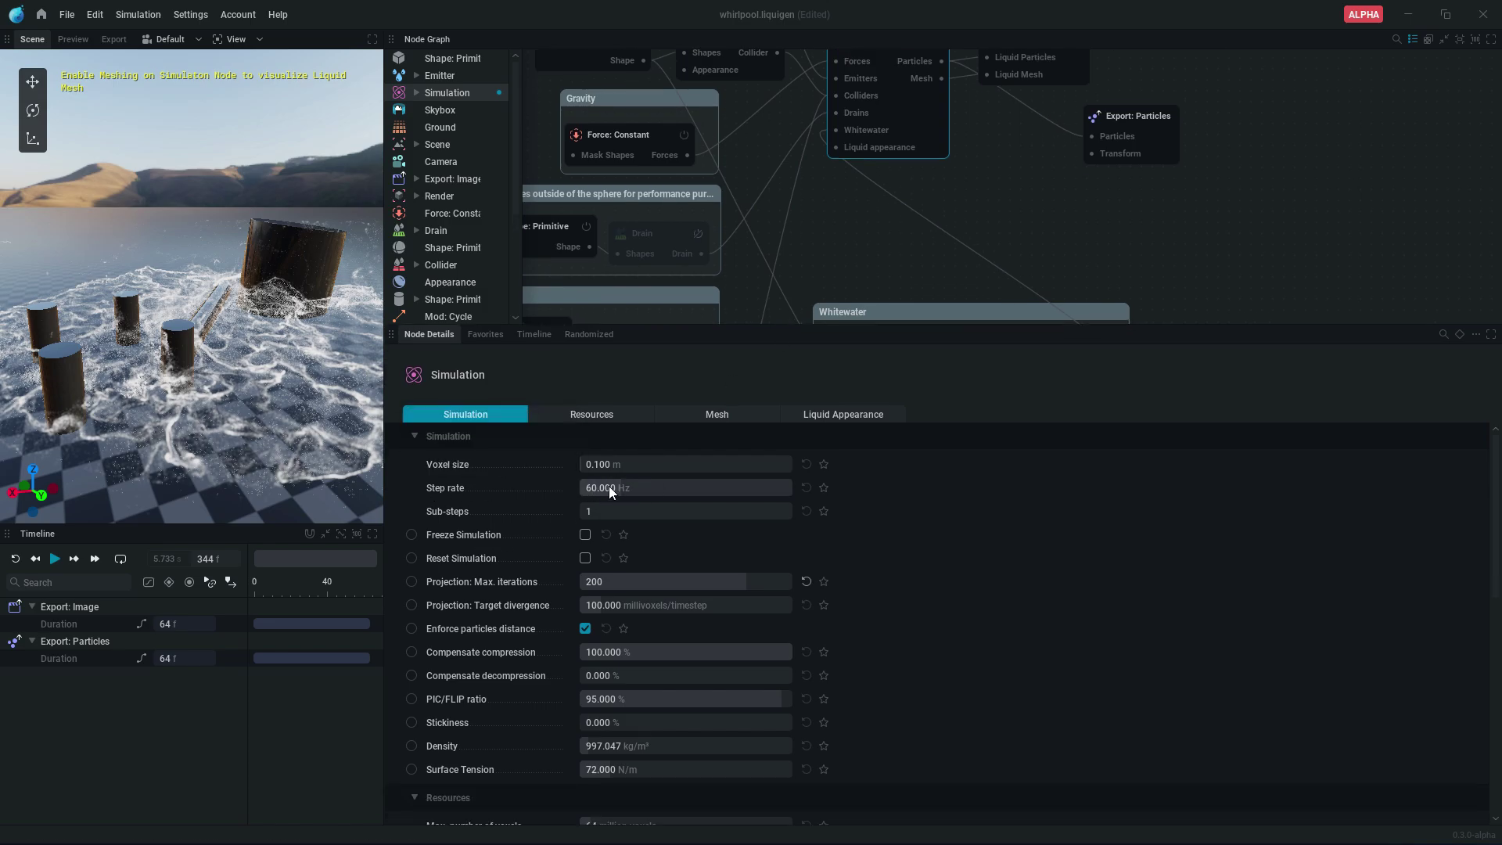
click(618, 487)
text(24)
key(Return)
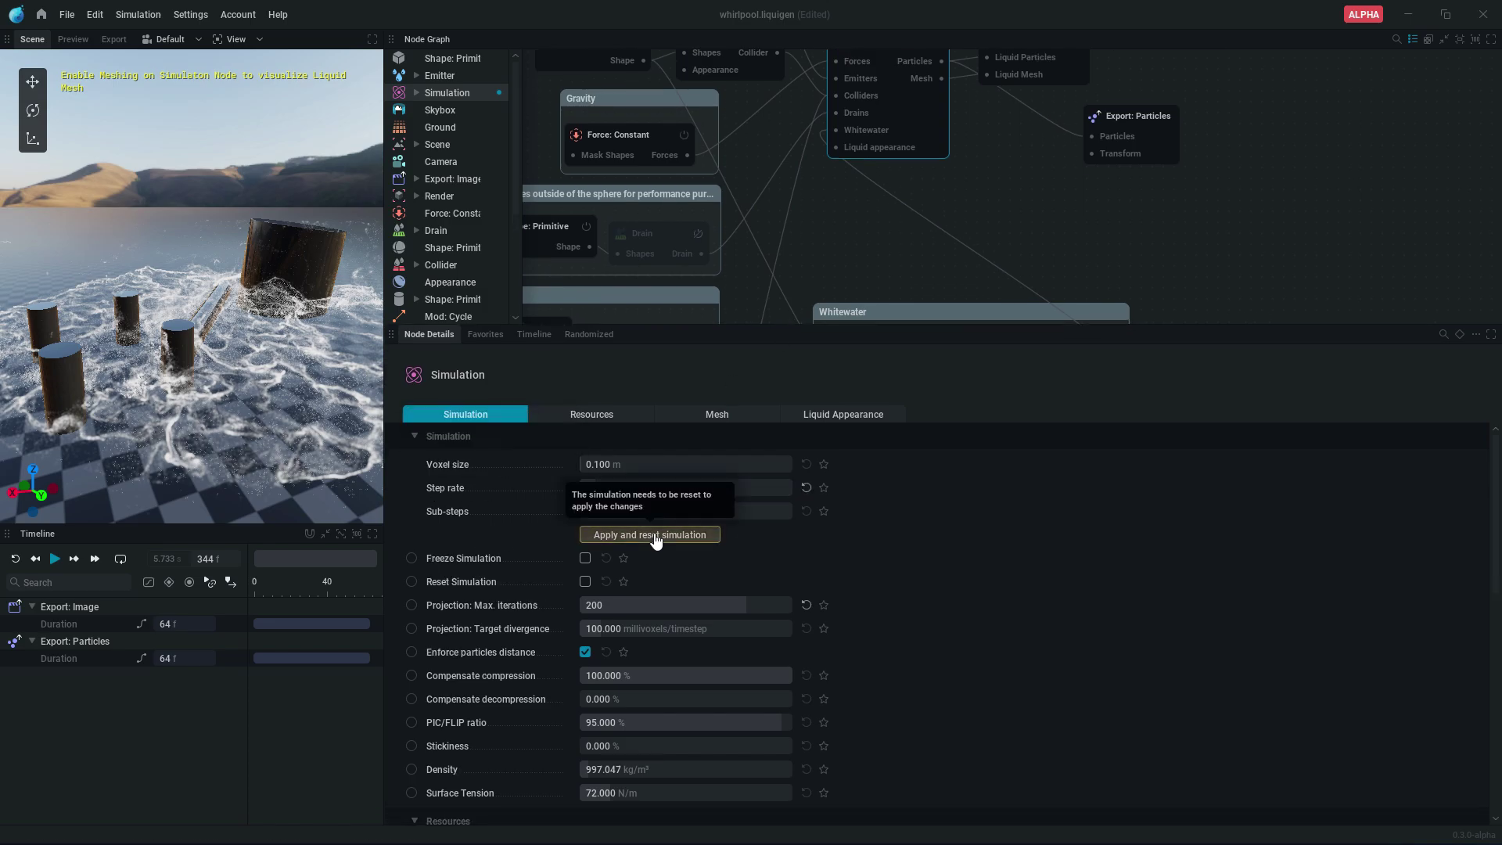
click(654, 539)
Start choosing the Export: Particles node's directory and open the Liquigen folder on New Volume (I:).
scroll(1029, 212, down, 3)
scroll(1017, 156, up, 3)
click(1035, 136)
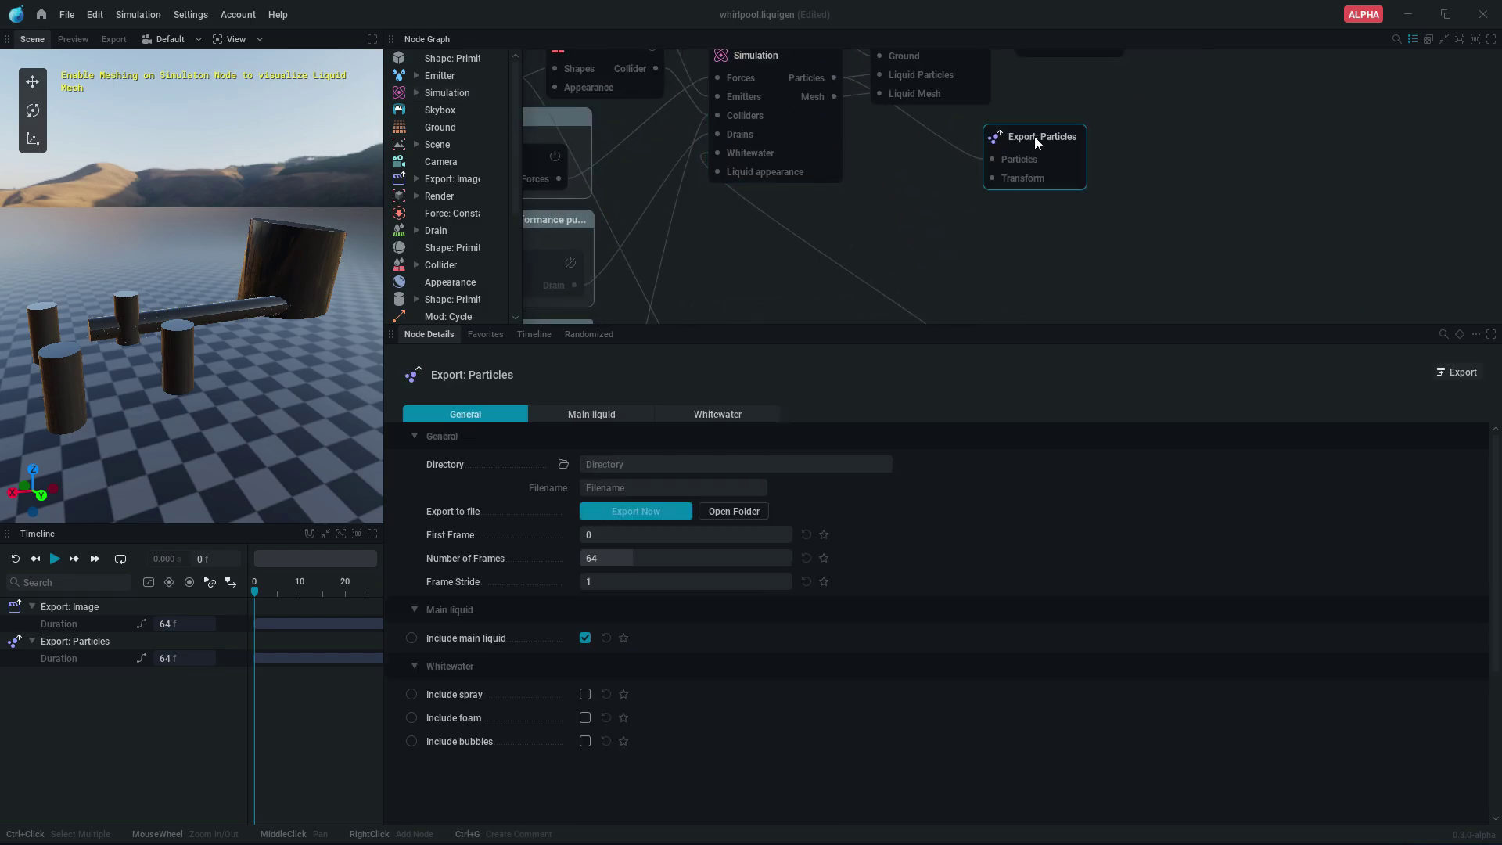
click(563, 463)
click(62, 178)
double_click(327, 270)
click(684, 277)
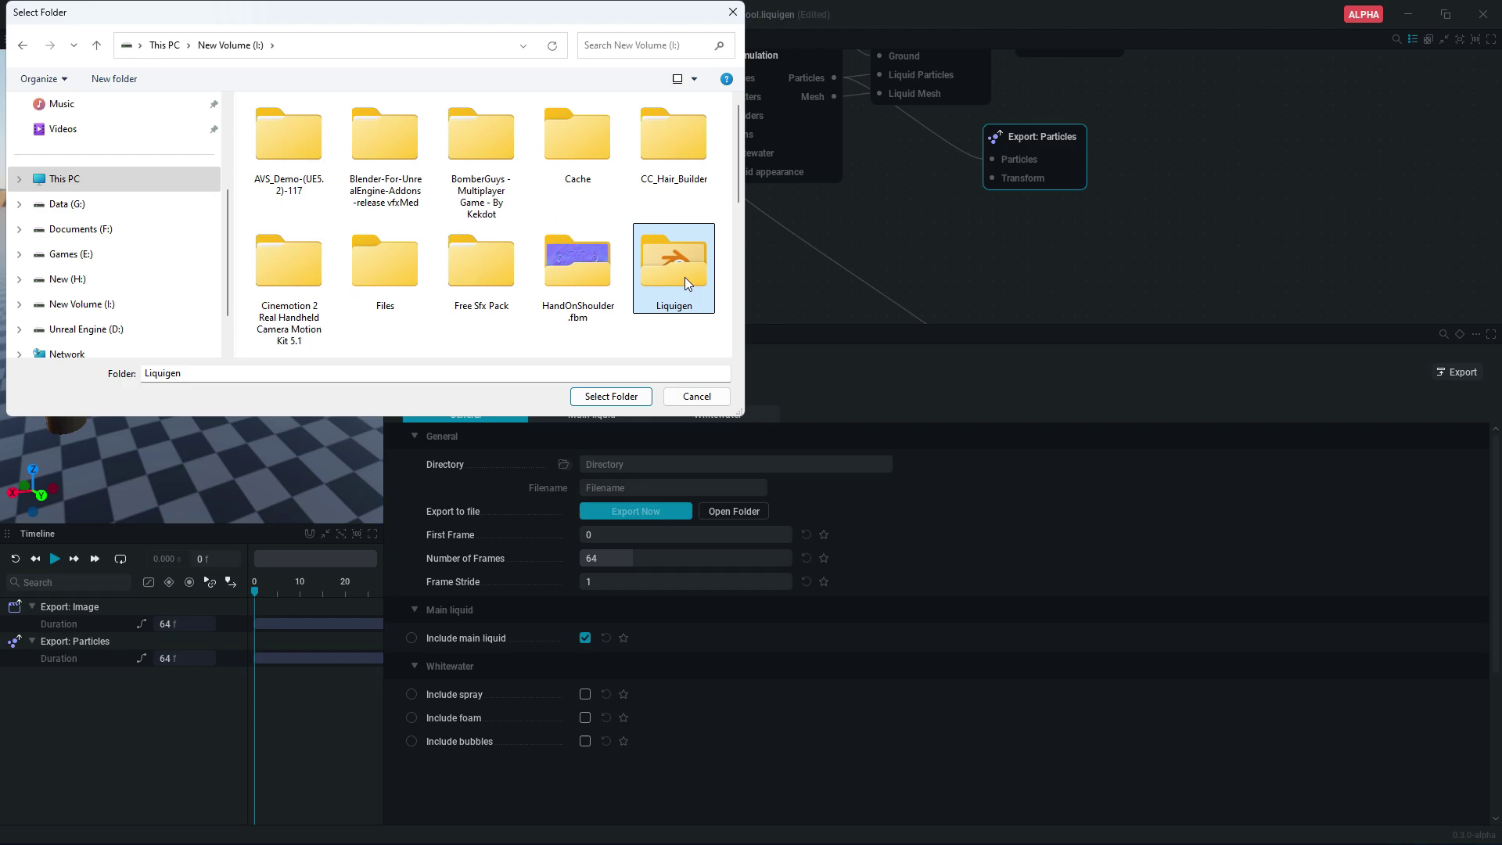
double_click(683, 277)
Create a folder named Whirlpool inside Liquigen and select it as the particle export directory.
right_click(351, 269)
mouse_move(473, 436)
click(595, 436)
text(Whirlpool)
key(Return)
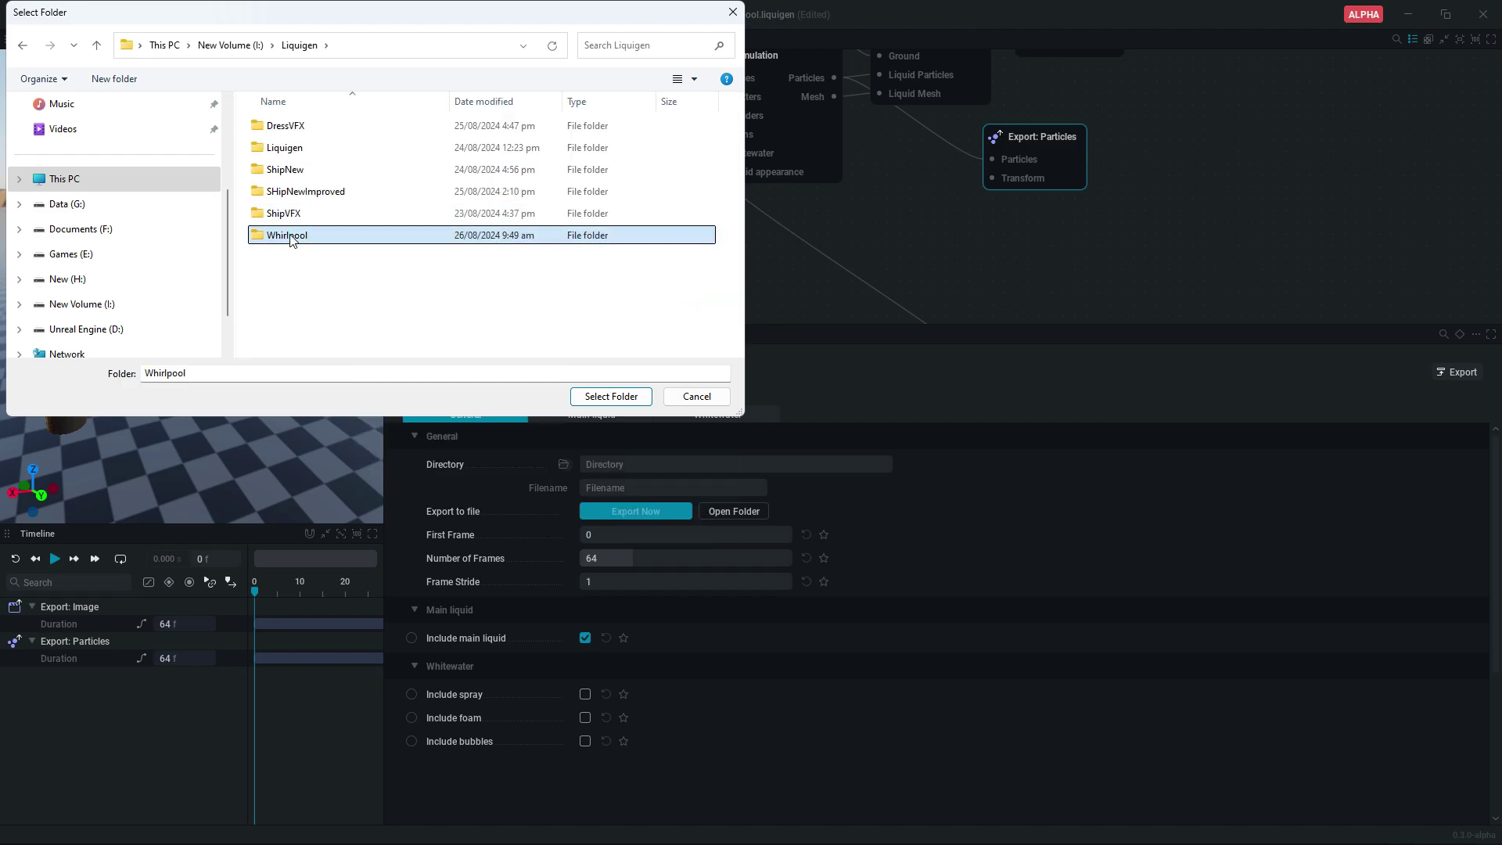
click(611, 396)
Set the particle export's filename to LiquidParticles.
click(632, 486)
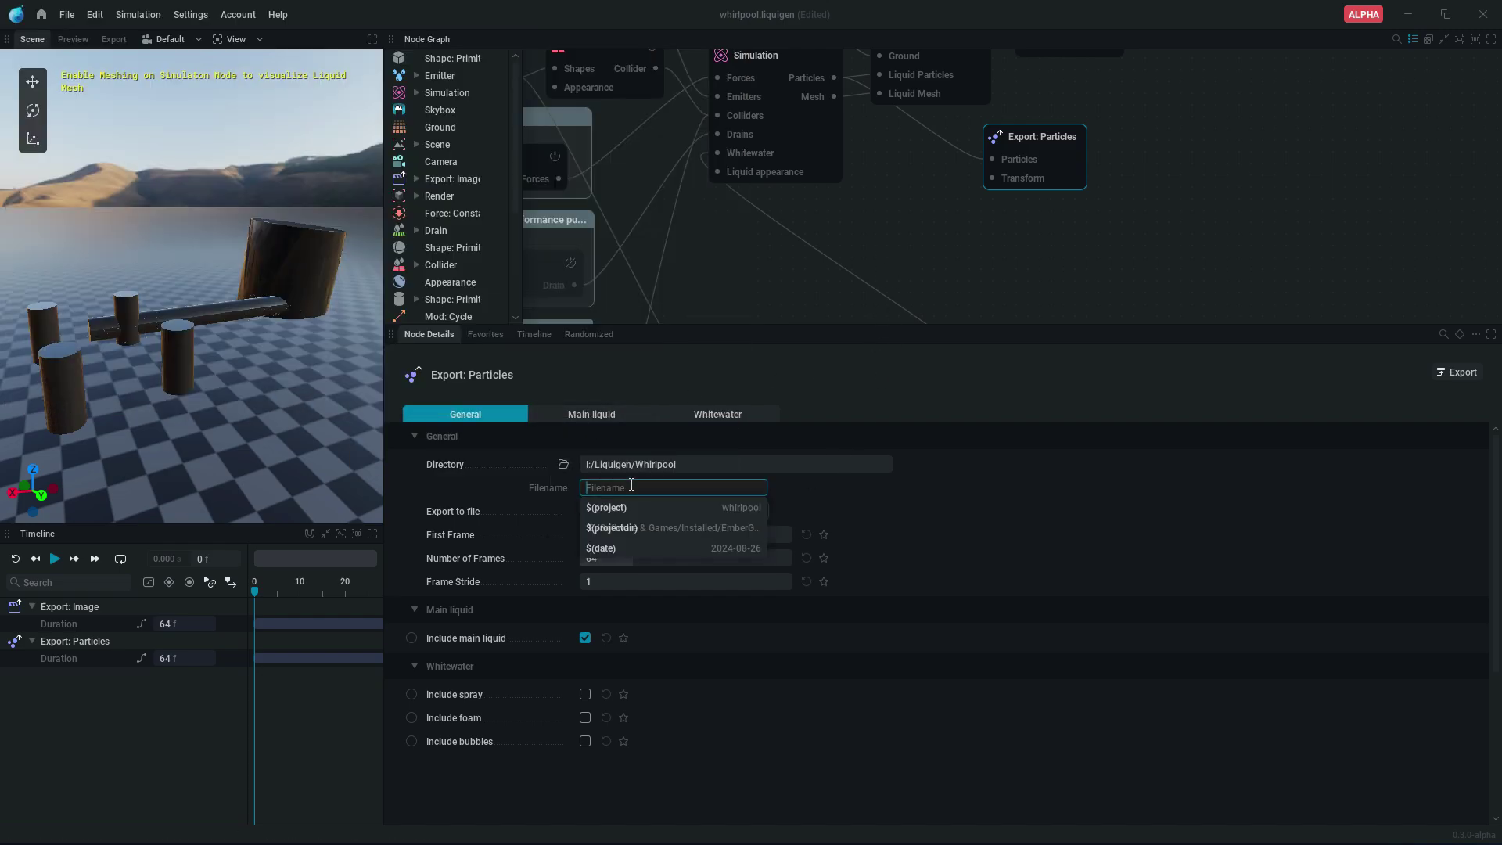
text(LiquidParticles)
key(Return)
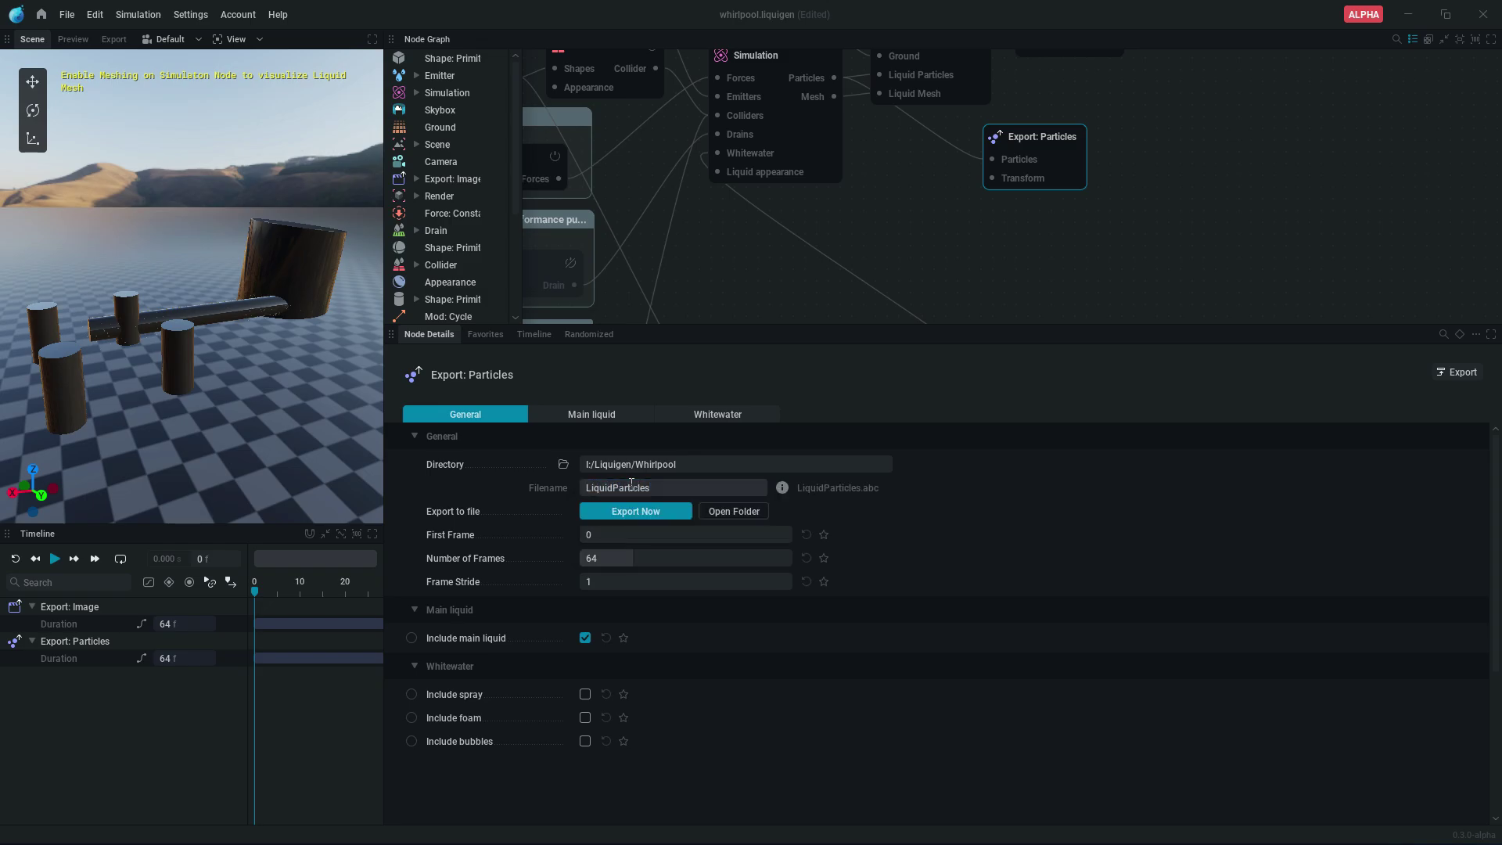
Preview the simulation, then export 100 frames of particles with spray, foam and bubbles included and the main liquid excluded.
drag(383, 361, 703, 414)
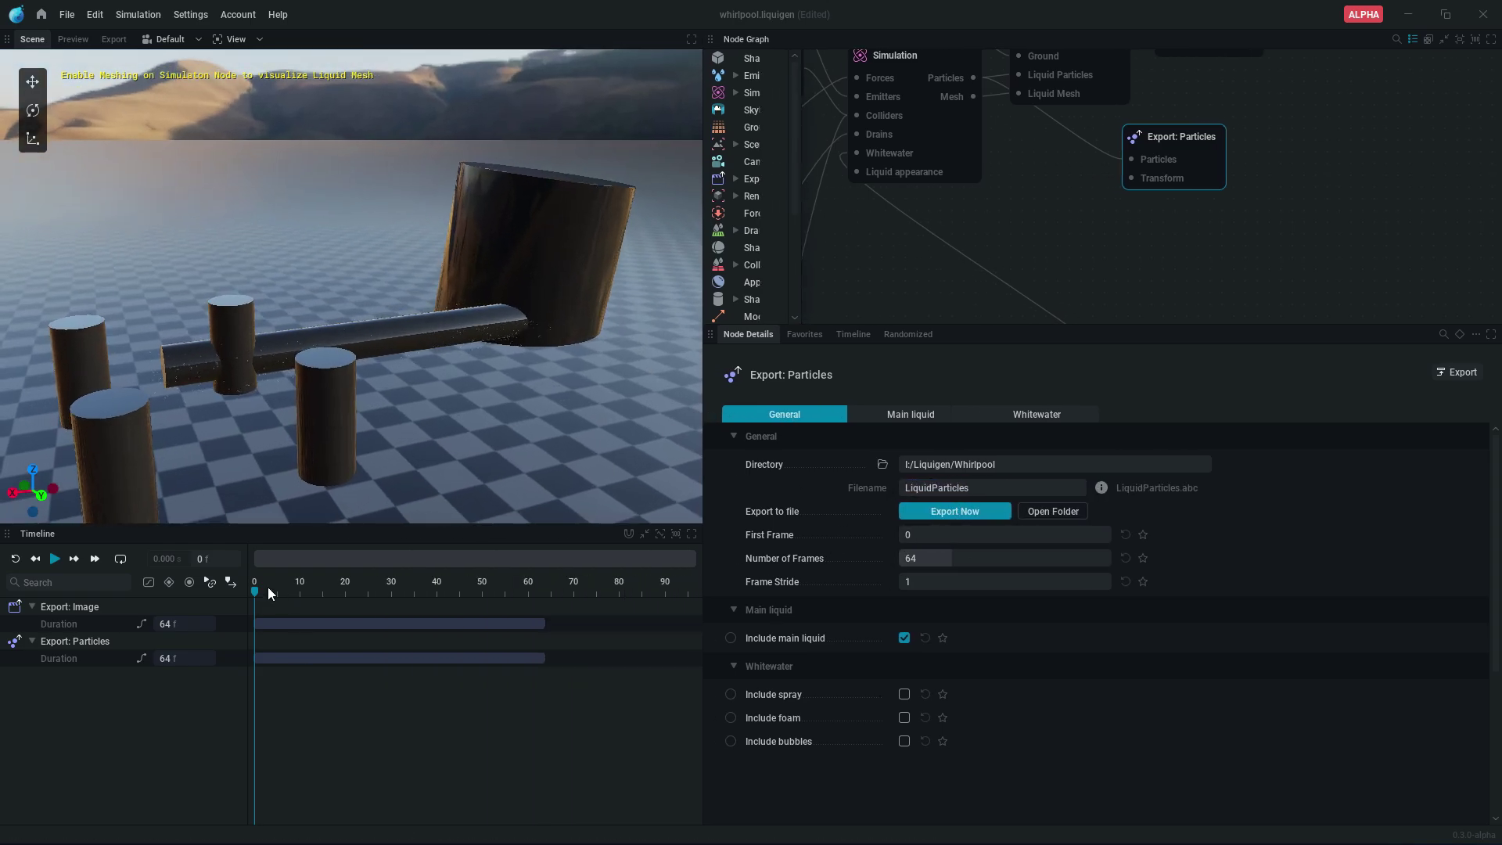
drag(270, 593, 367, 595)
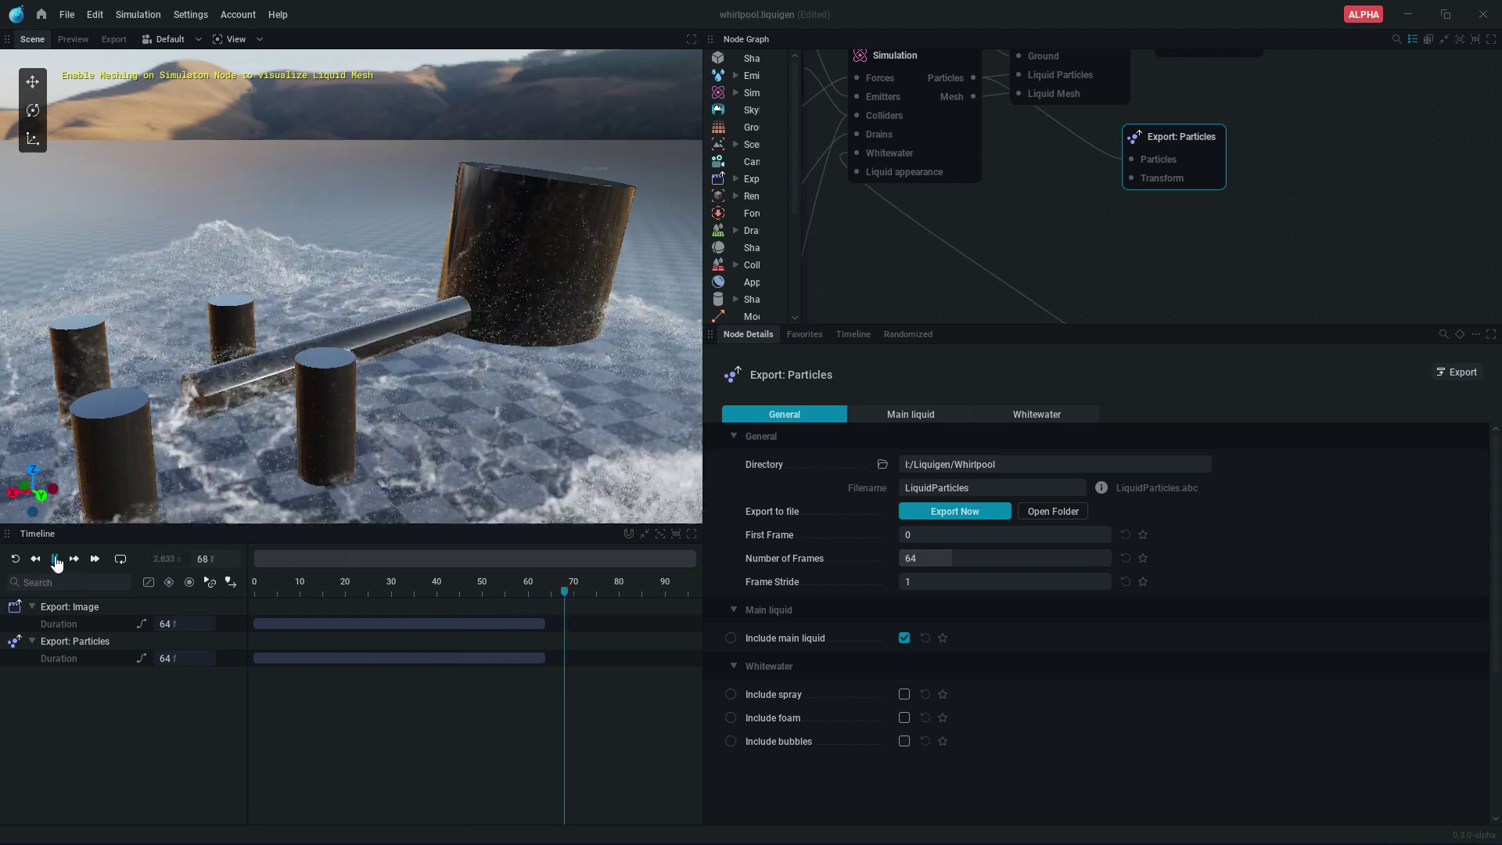
click(932, 535)
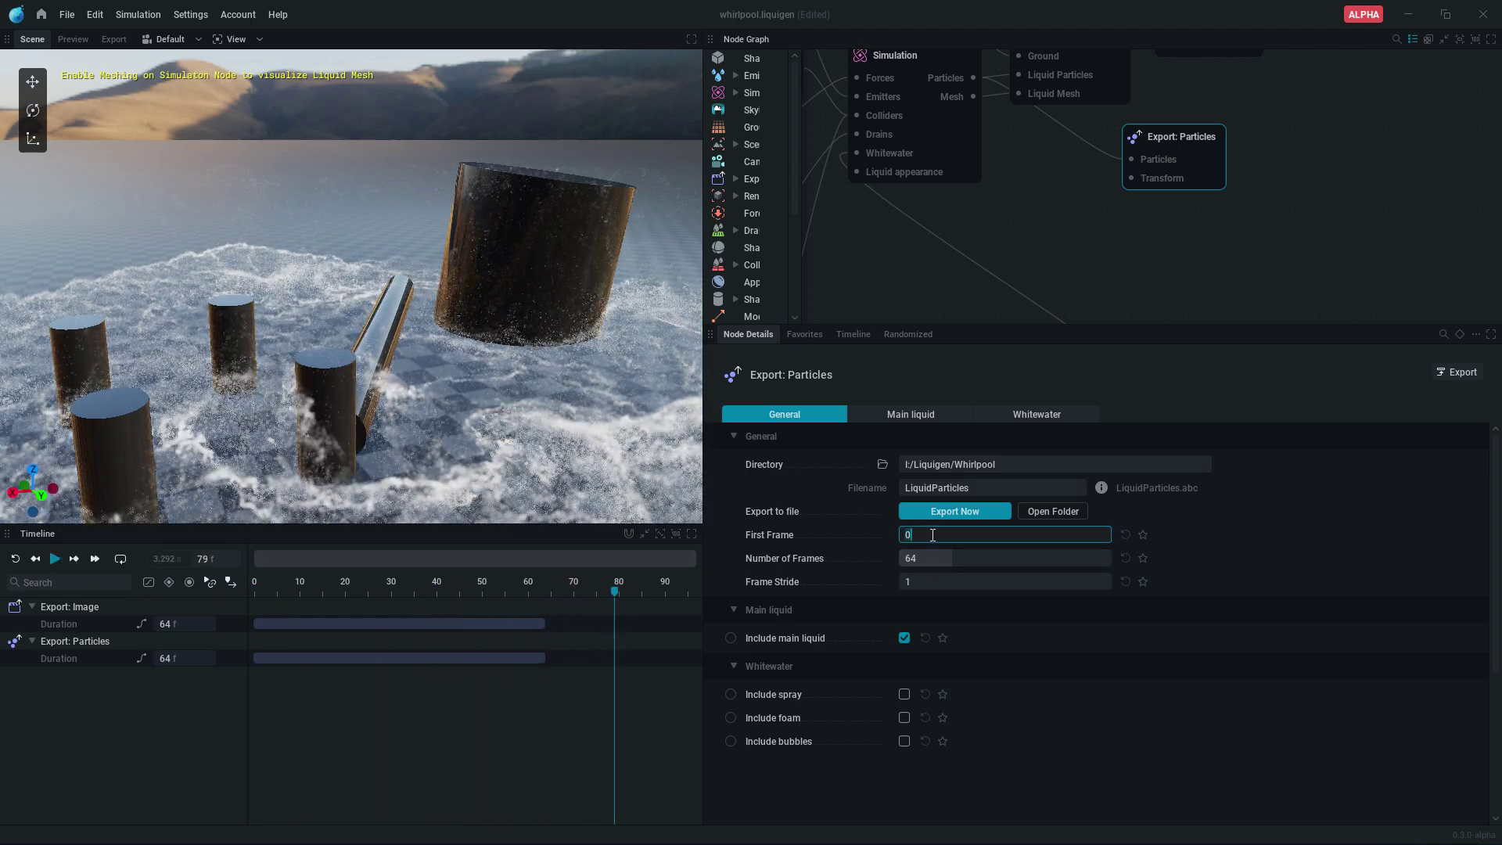
click(933, 559)
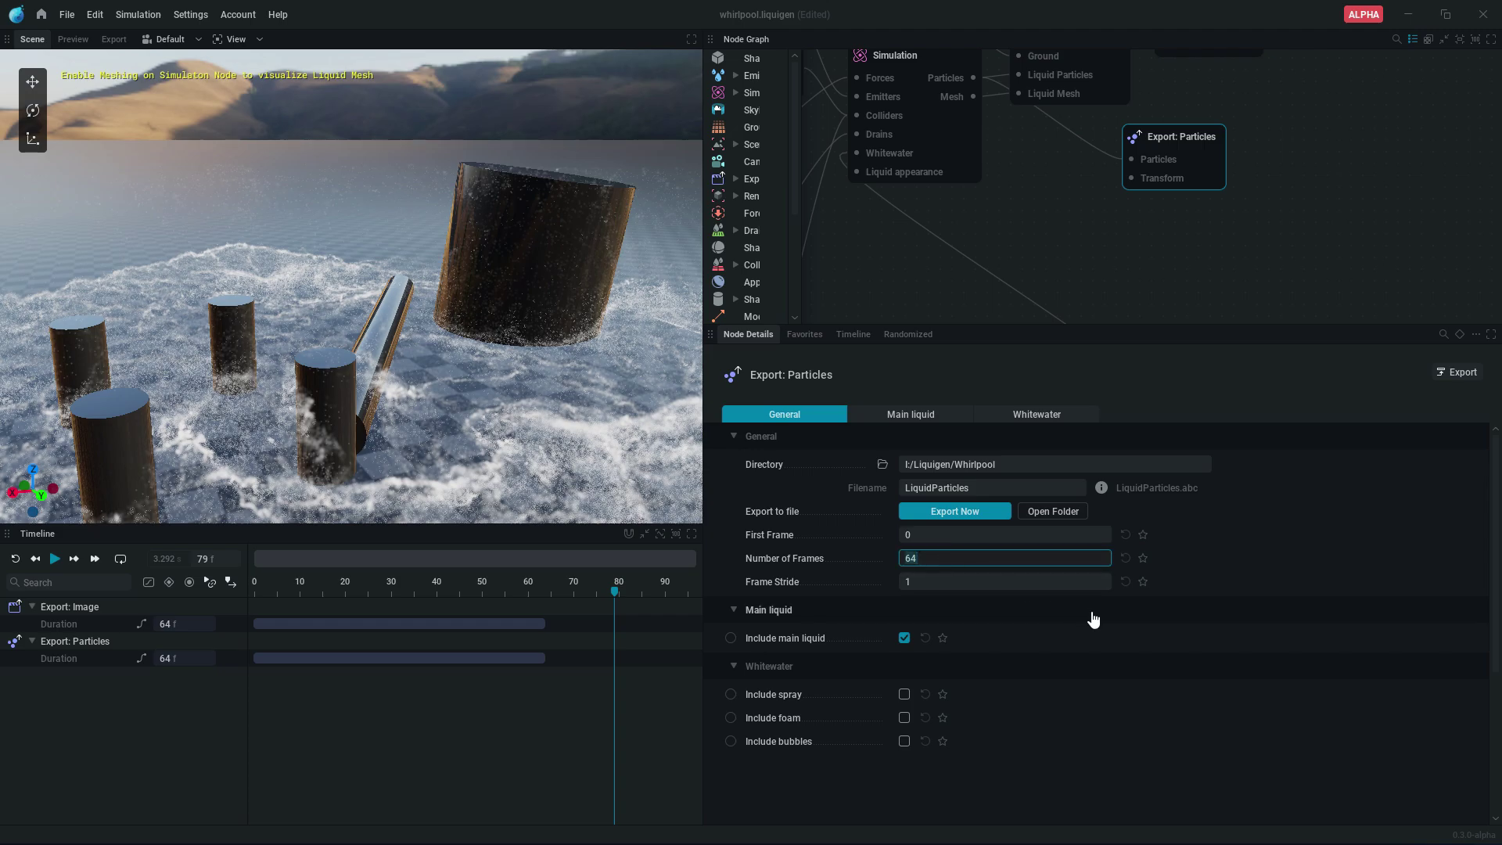
key(Return)
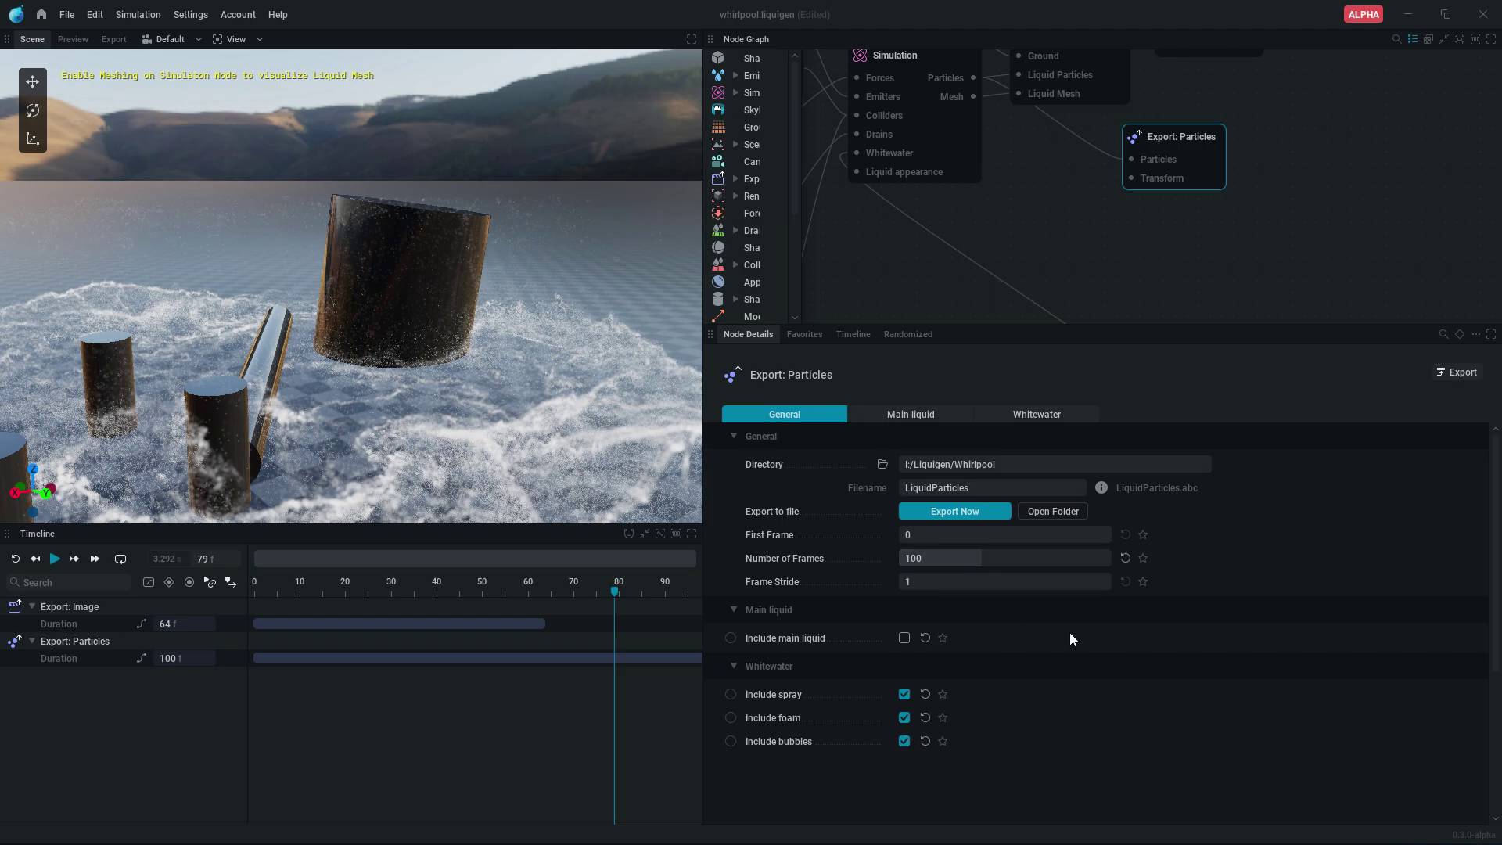
click(954, 511)
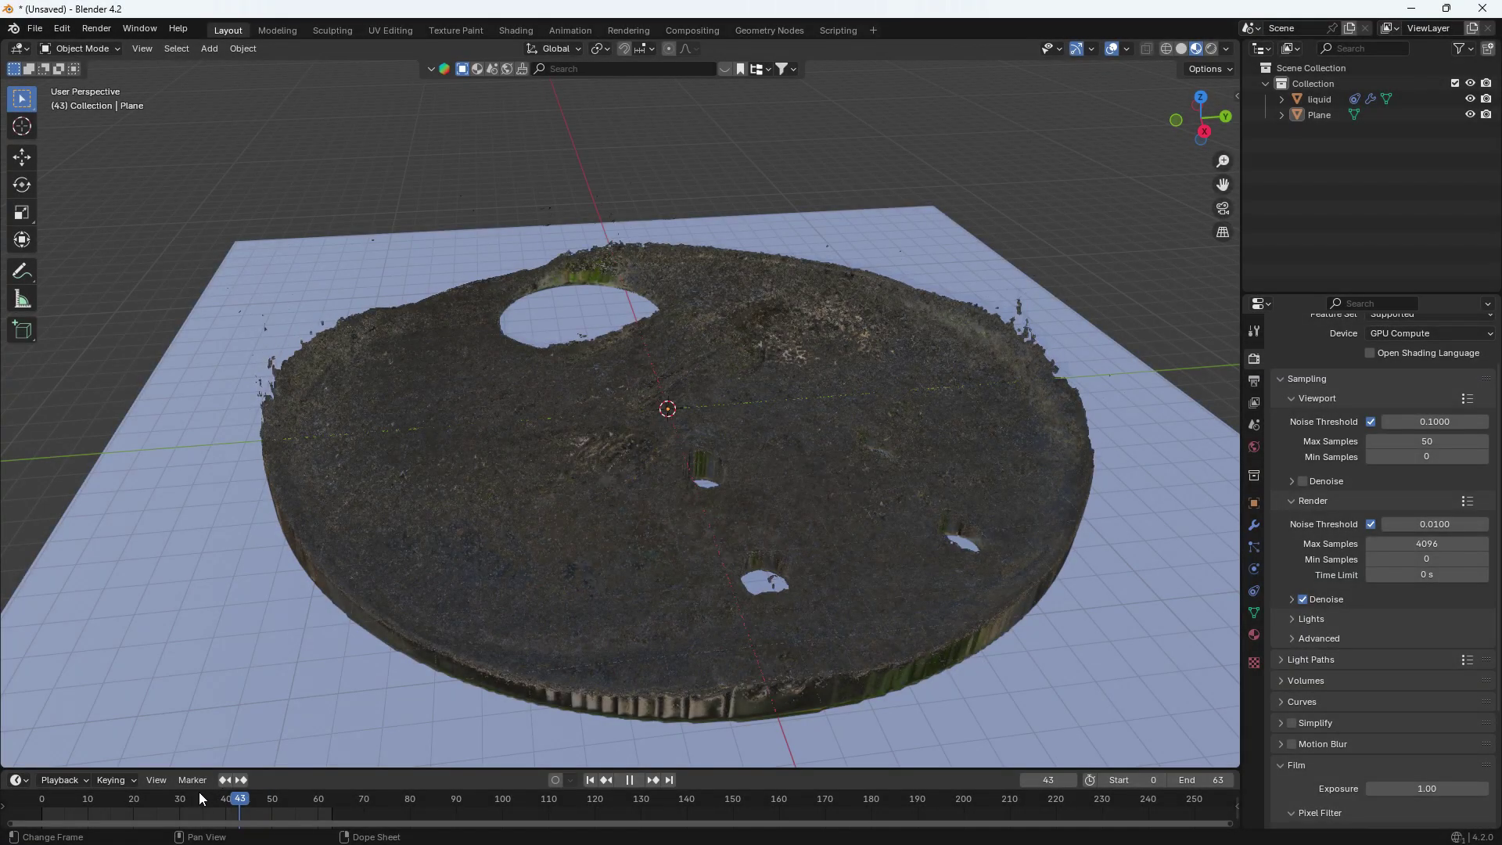
In Blender, stop playback and import LiquidParticles.abc from the Whirlpool folder as Alembic.
click(189, 795)
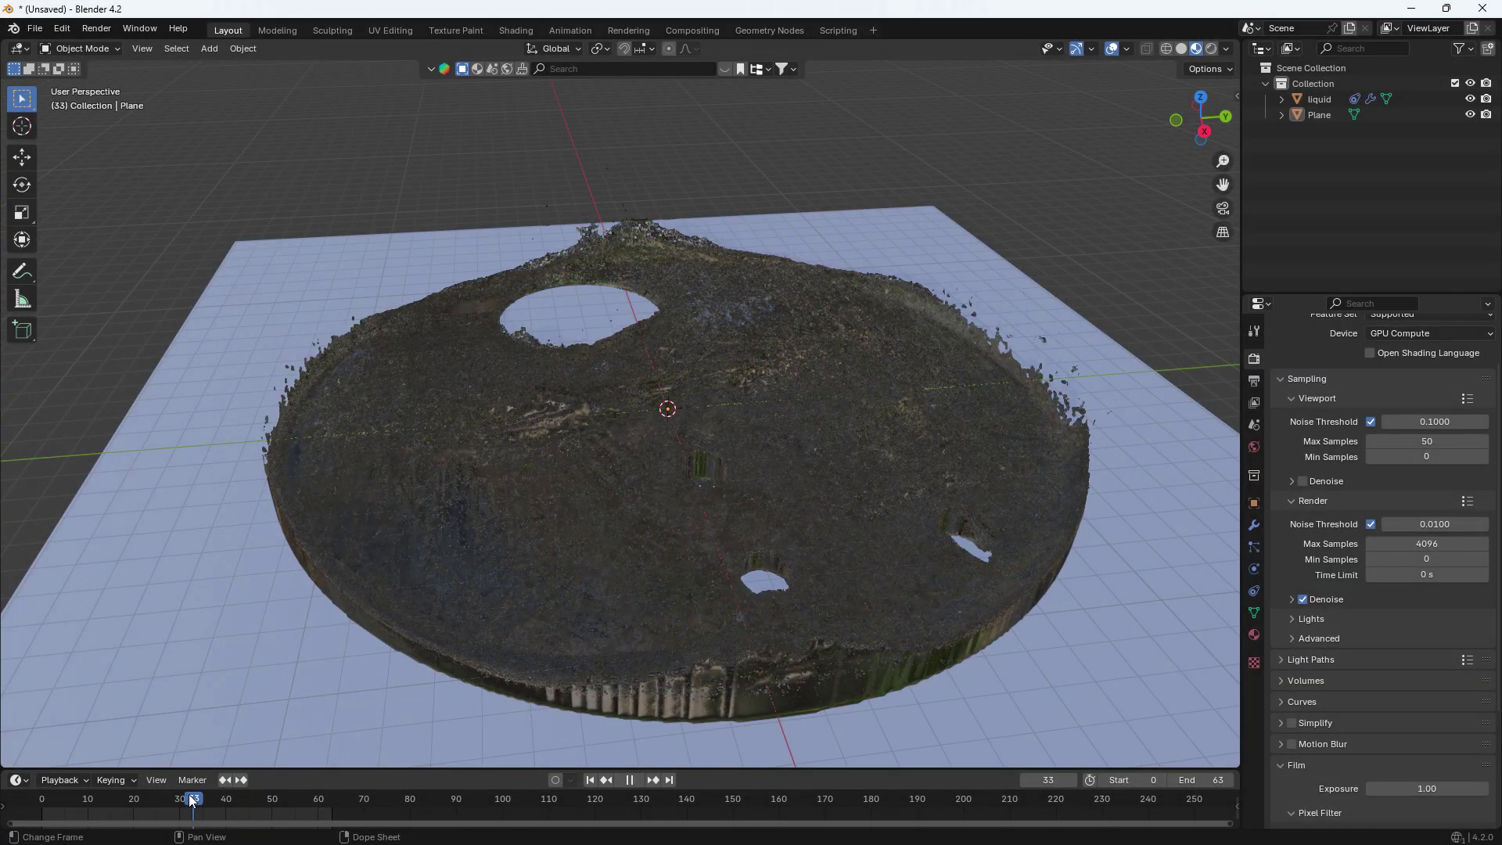
click(30, 29)
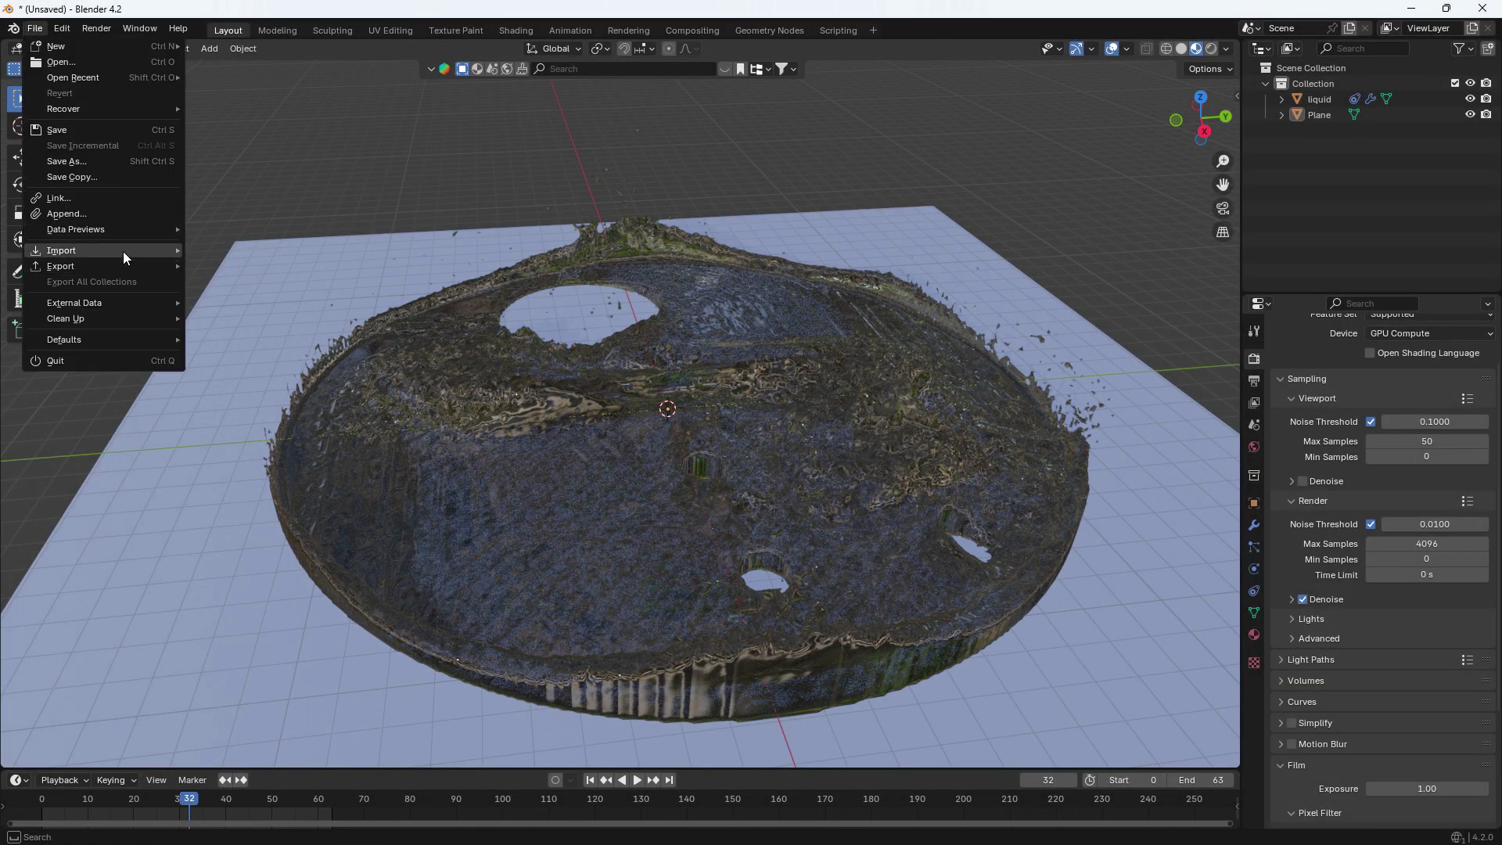
mouse_move(125, 250)
click(255, 266)
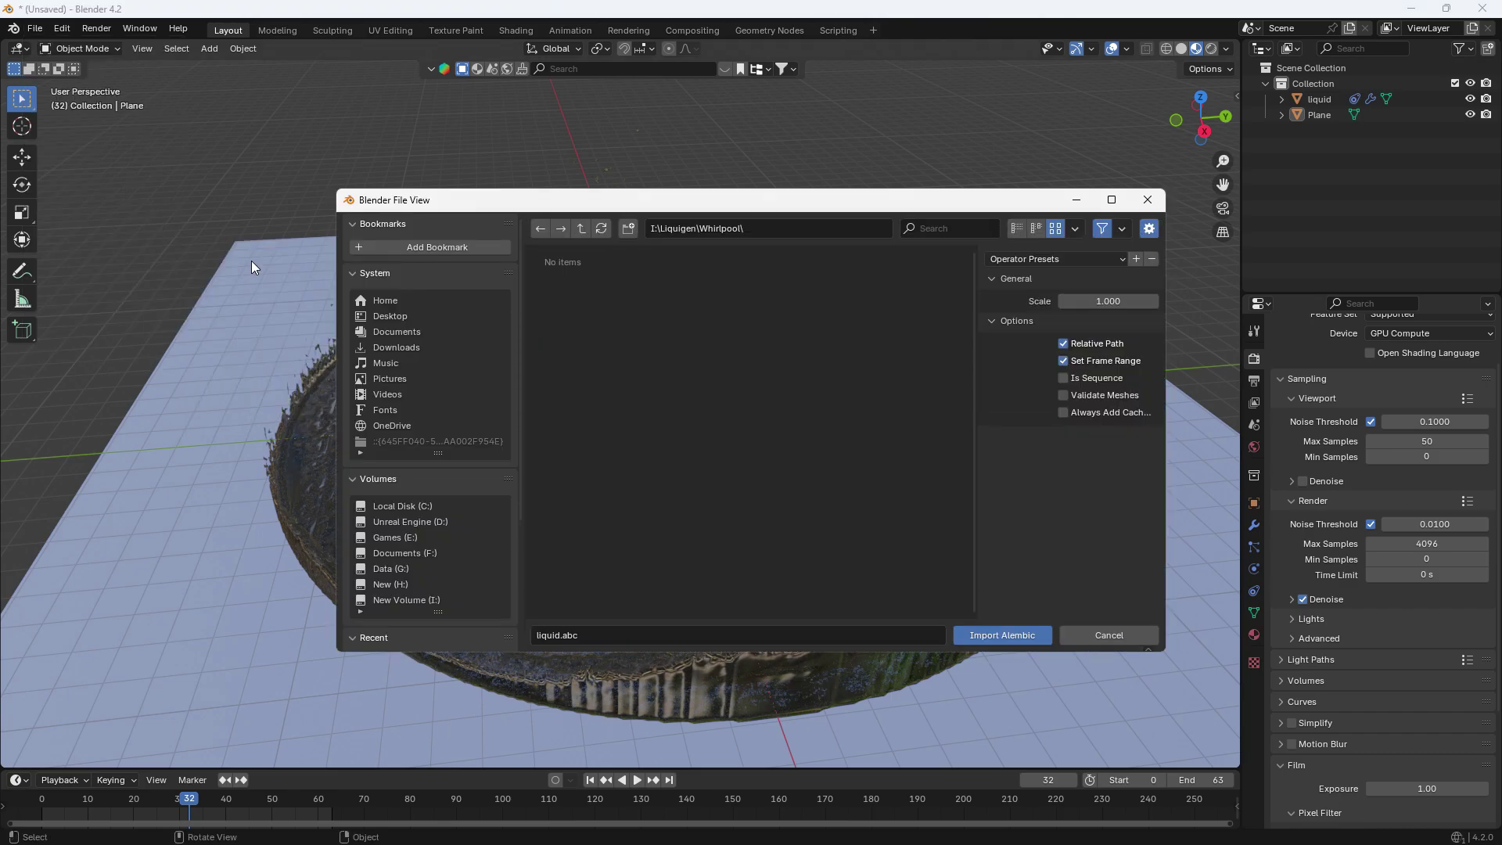
click(693, 321)
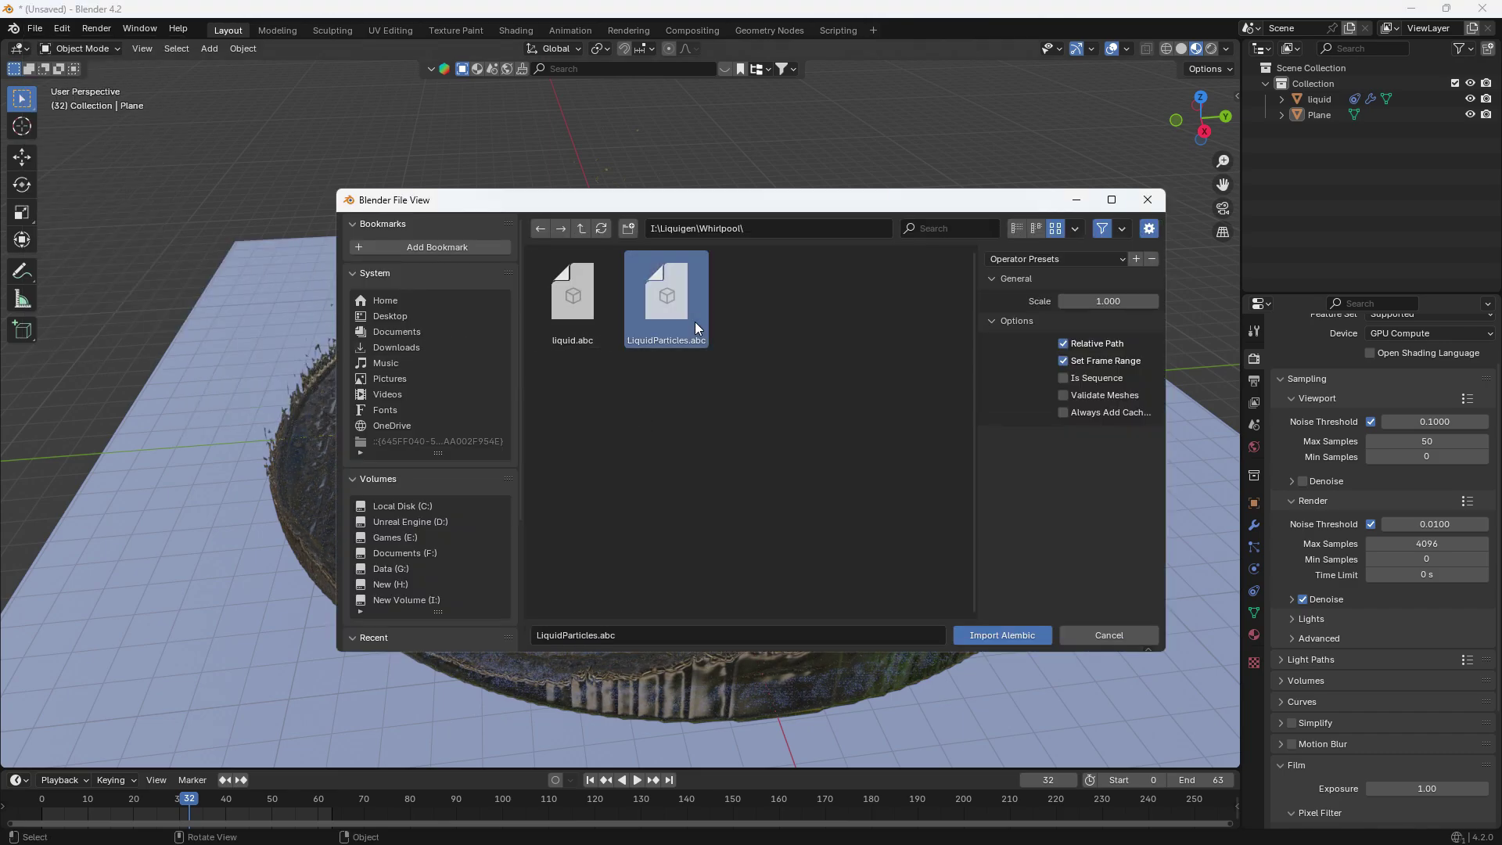
click(1002, 635)
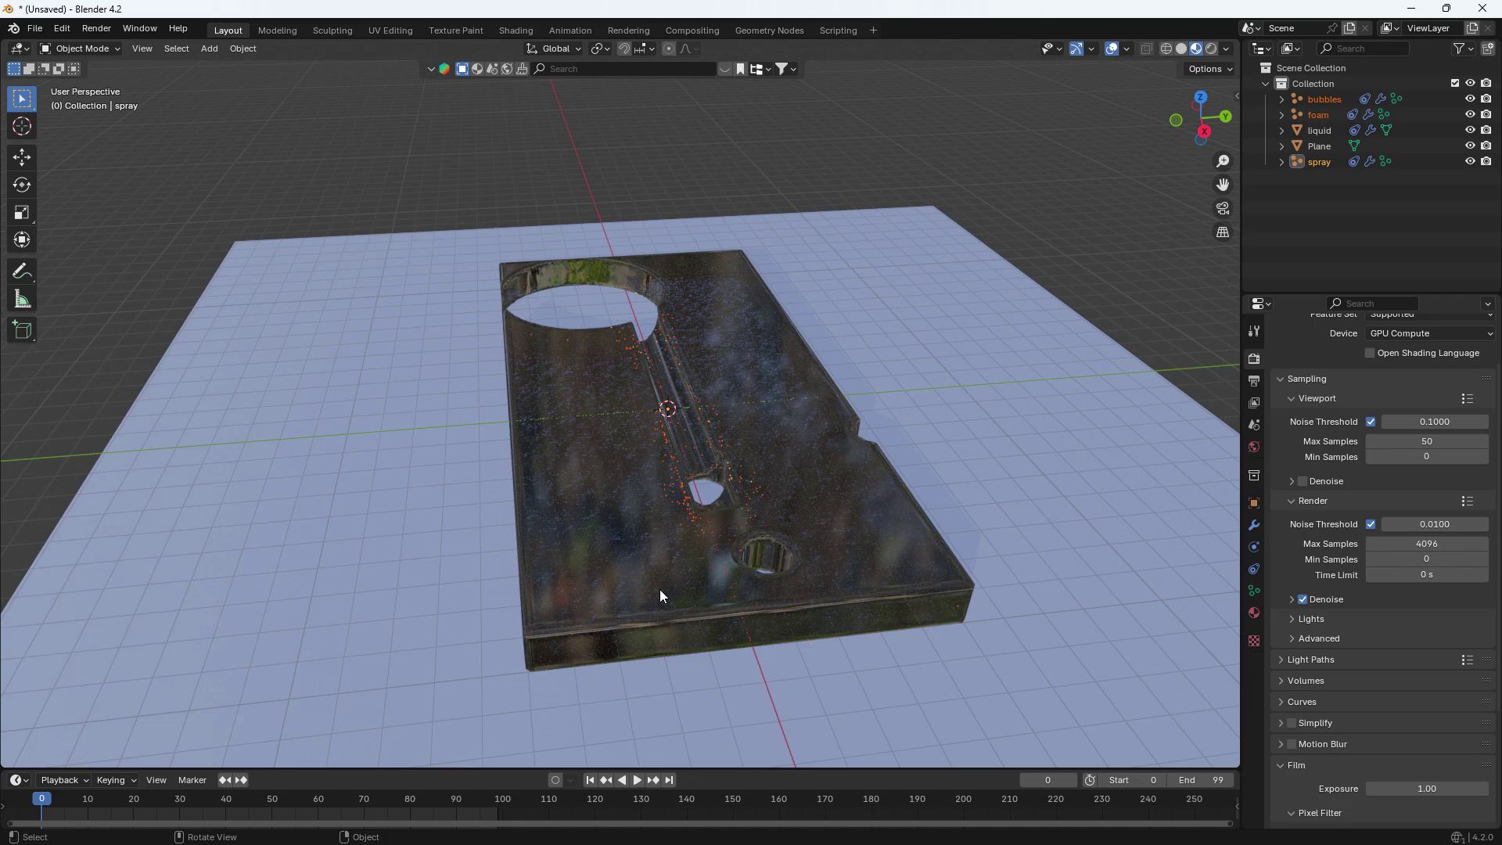
Move to frame 43 and hide the liquid mesh and the Plane.
click(1322, 128)
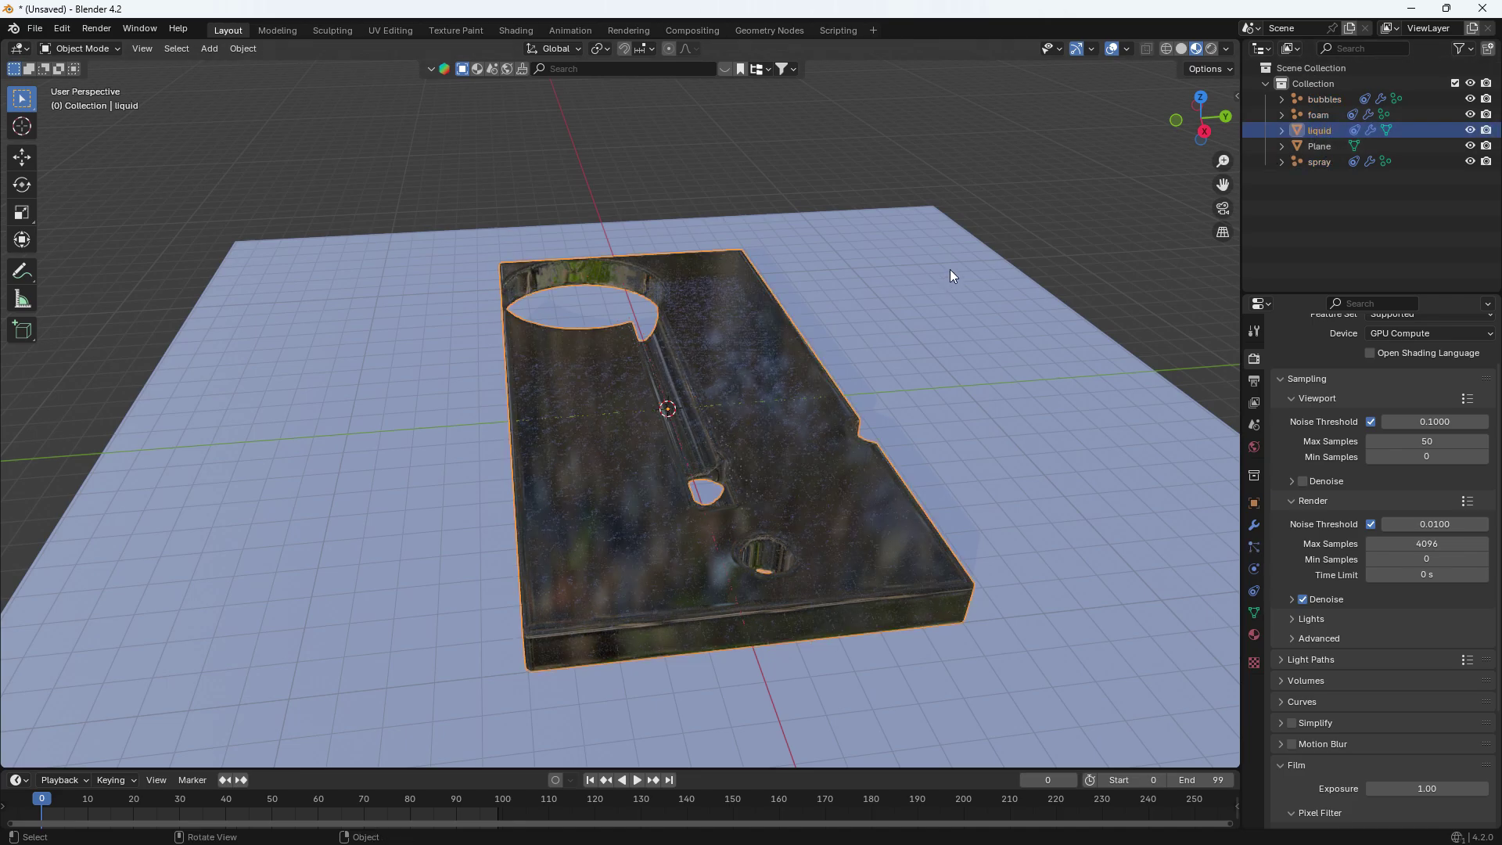
mouse_move(1201, 117)
mouse_down()
mouse_move(1158, 129)
mouse_move(1178, 124)
mouse_up()
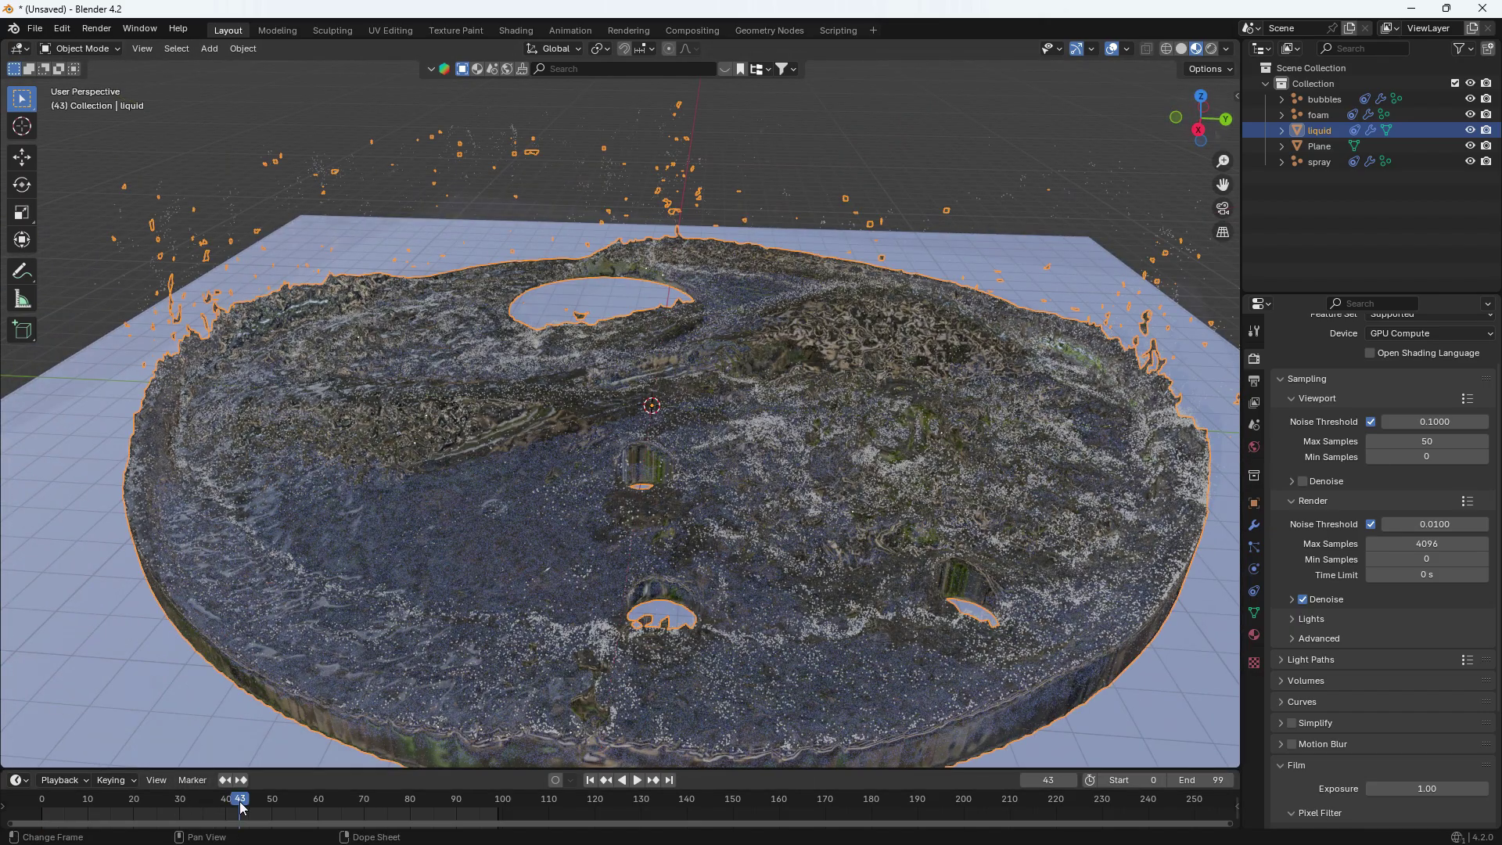
drag(1201, 117, 1080, 125)
click(1470, 146)
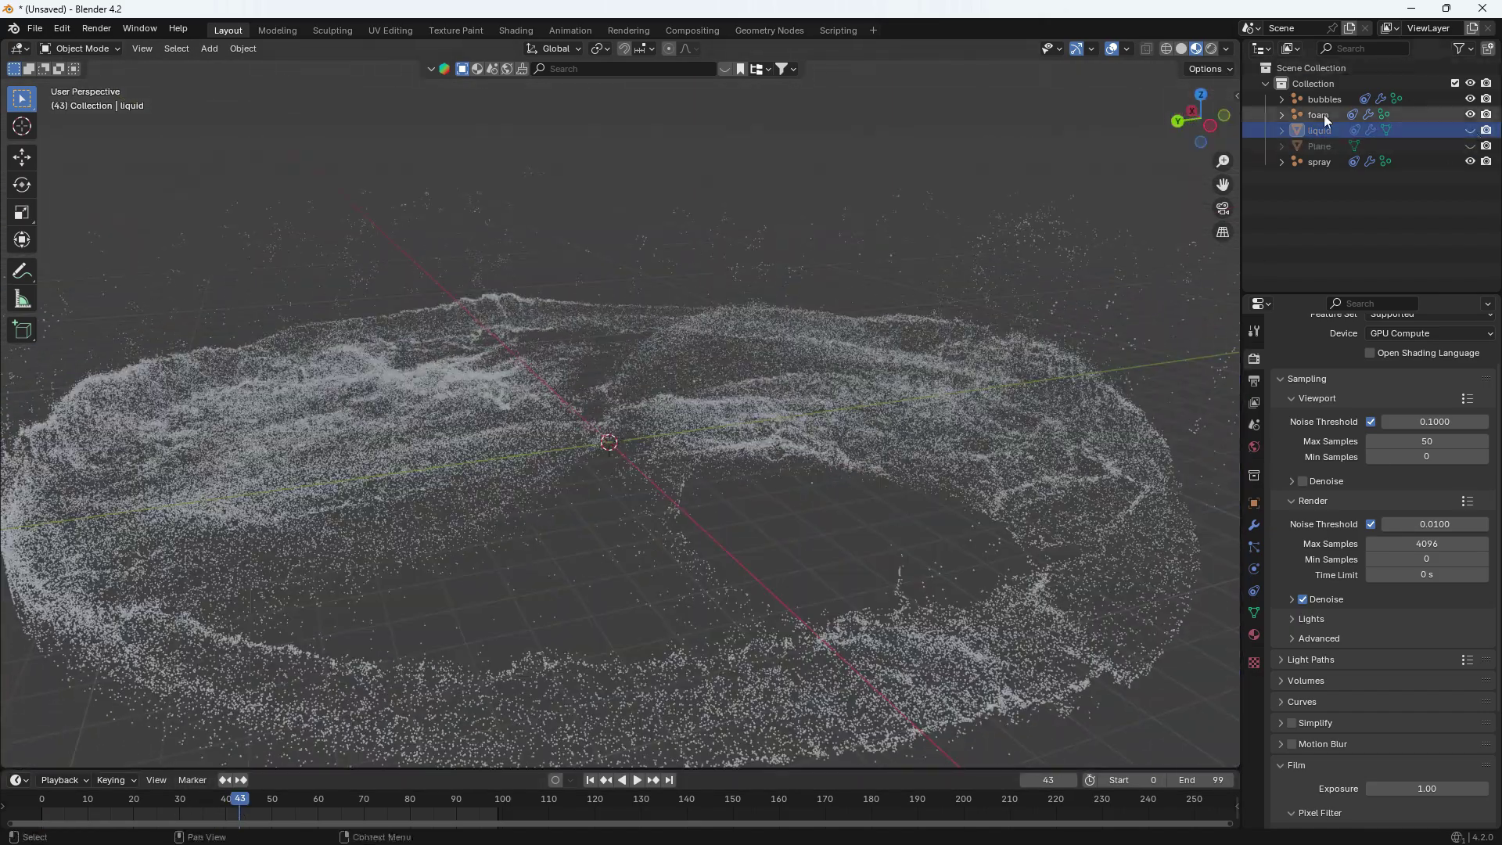
Check the bubbles particles by toggling their visibility, then isolate the spray object.
click(1325, 99)
click(1470, 98)
click(1470, 98)
click(1331, 213)
click(1310, 163)
key(shift+h)
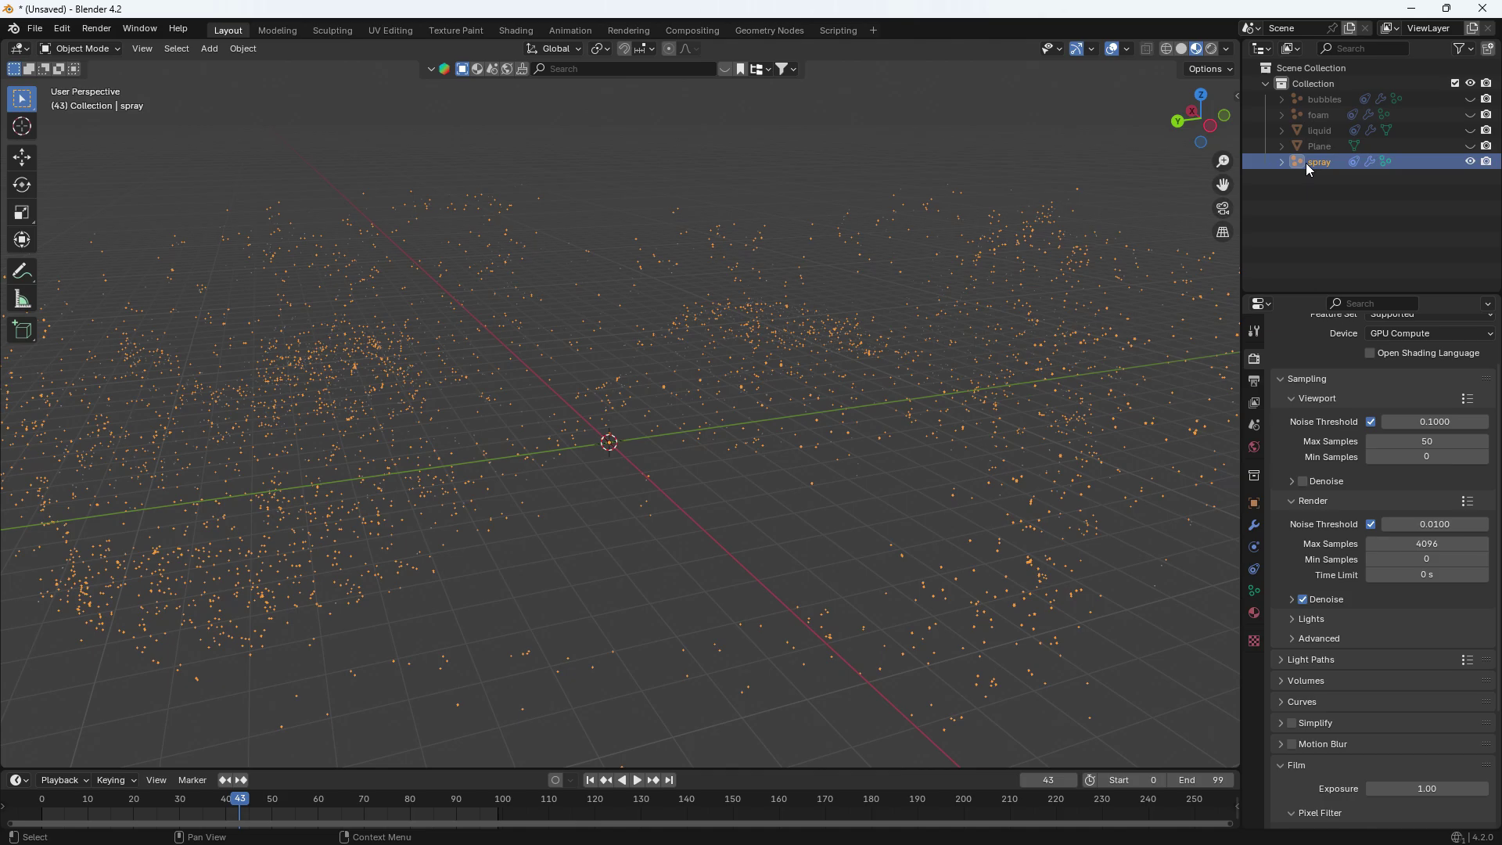
Select the spray object and create a new Geometry Nodes setup for it in the Geometry Nodes workspace.
drag(1201, 117, 800, 394)
click(597, 325)
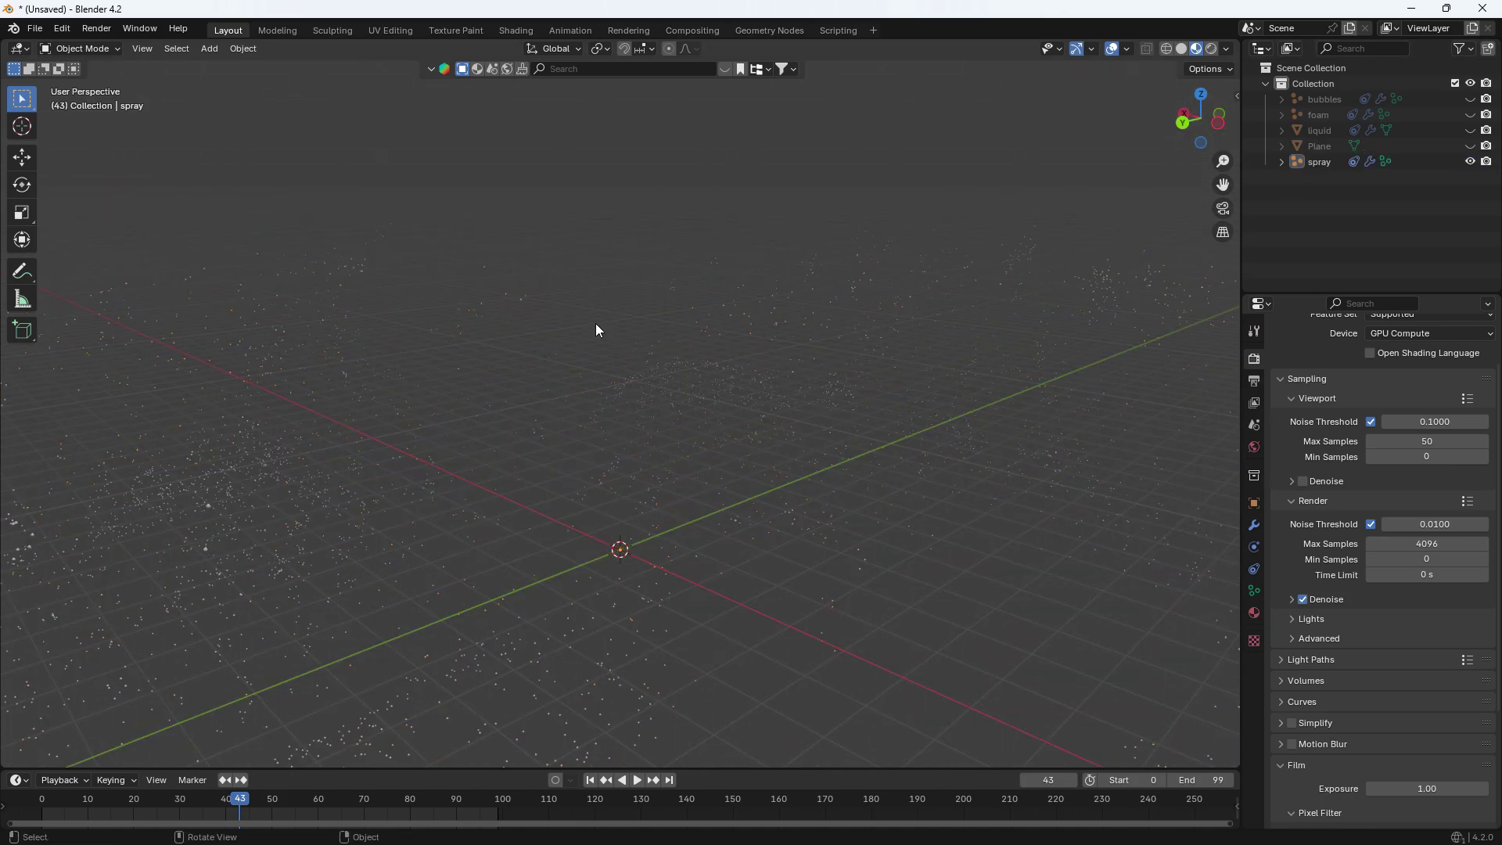
click(593, 715)
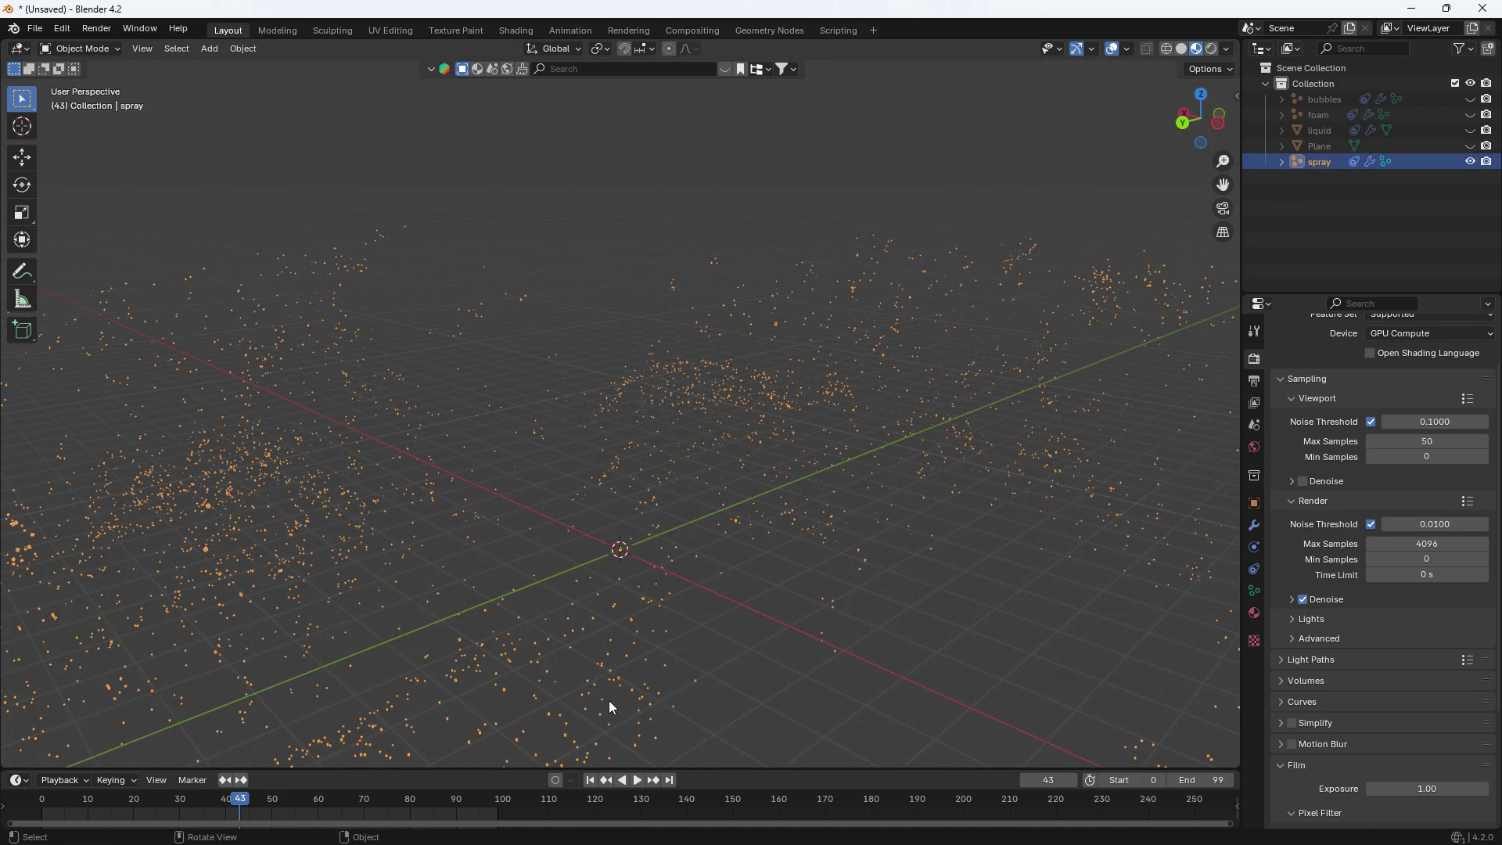
click(775, 31)
click(618, 415)
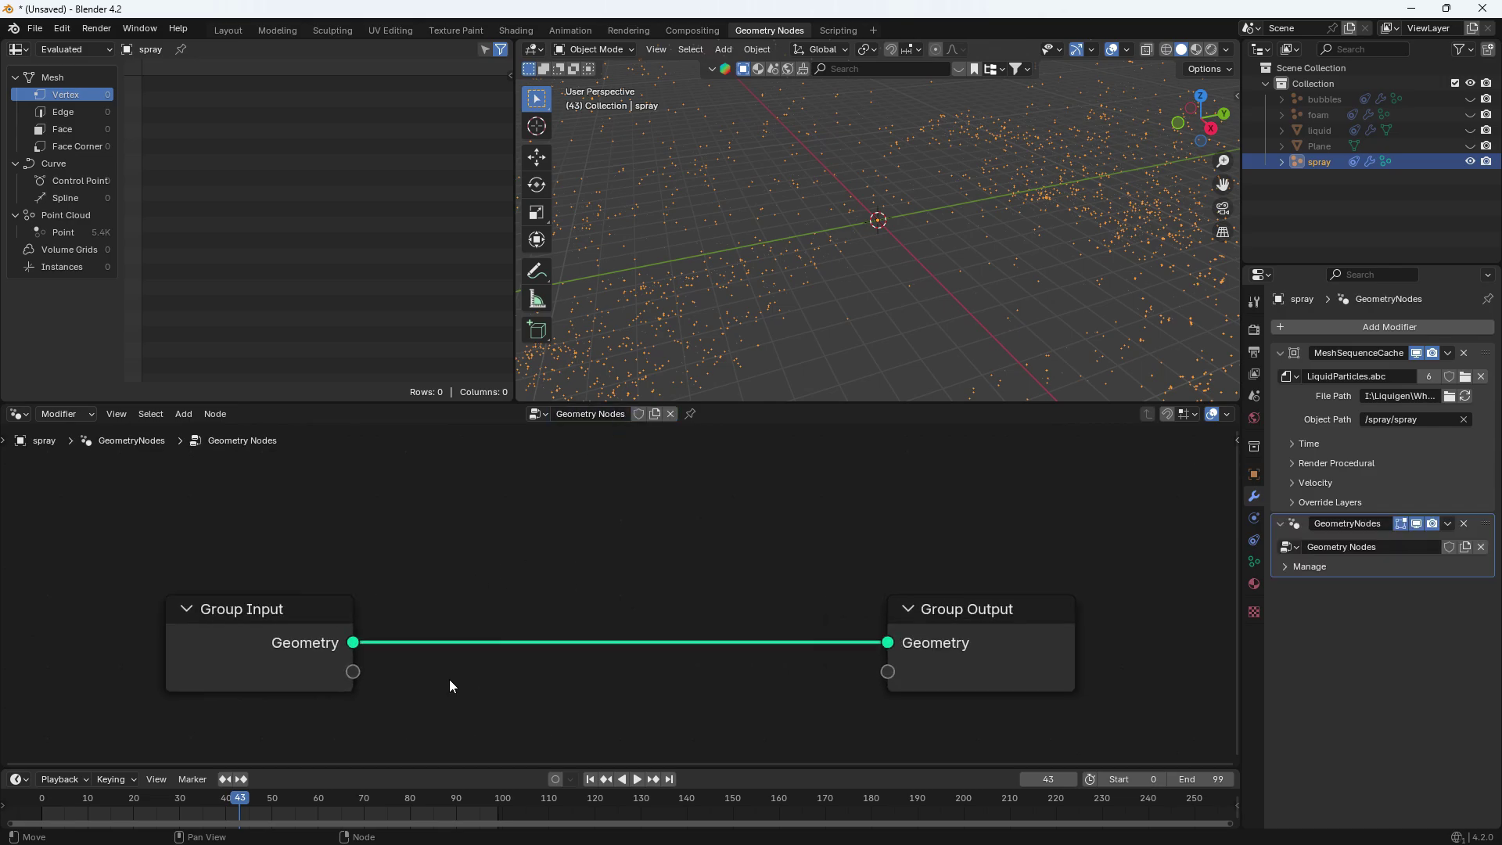
Add a Set Point Radius node fed by the Group Input's Geometry output and place it above the existing link.
drag(355, 646, 638, 534)
text(set poin)
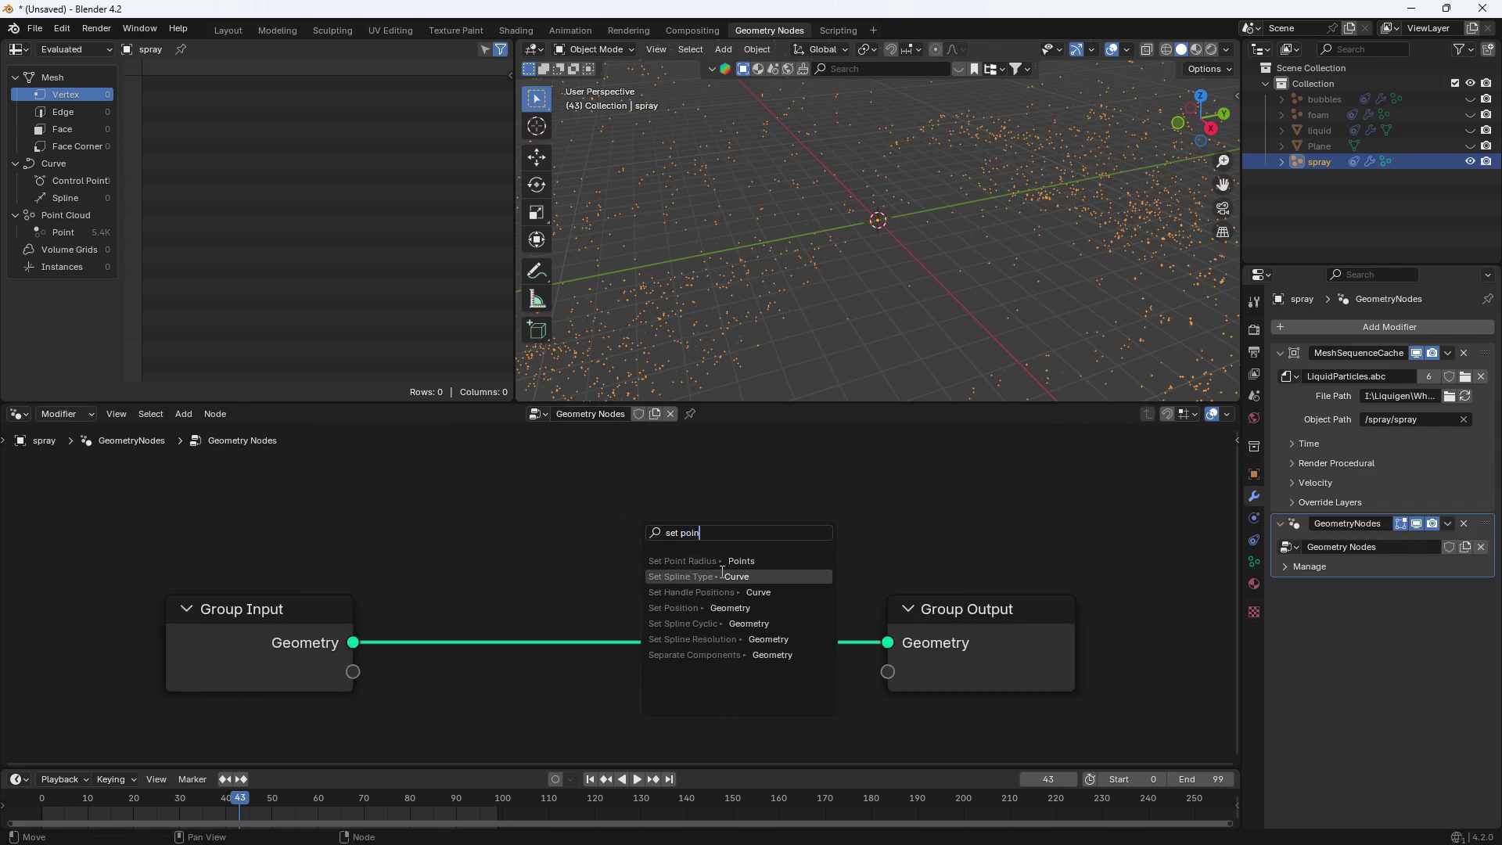
click(722, 561)
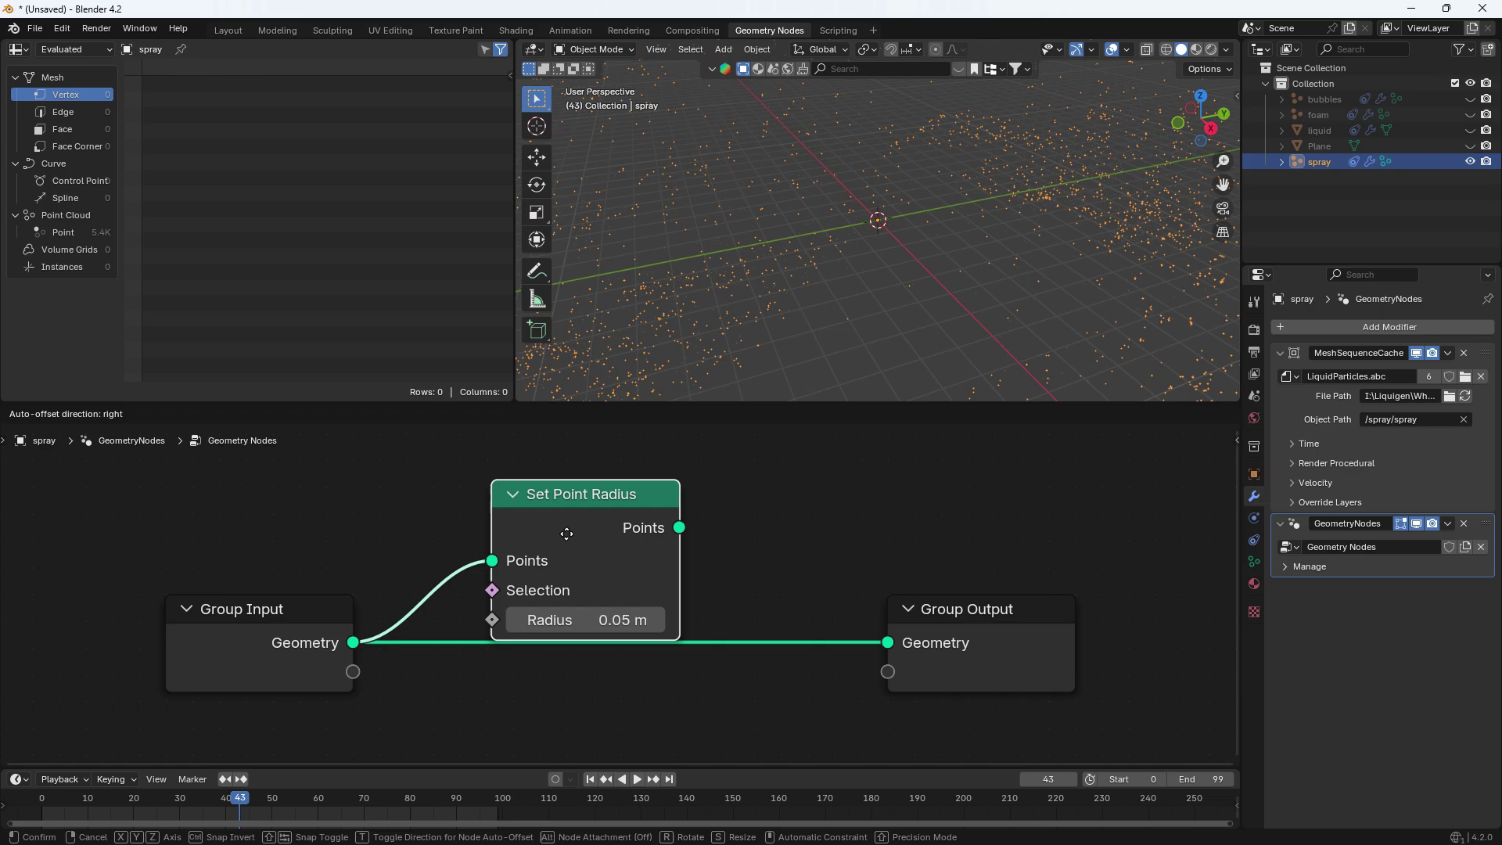
click(536, 512)
Add a Set Material node after Set Point Radius and link it to the Group Output in the spray node tree.
drag(650, 506, 746, 563)
text(set mater)
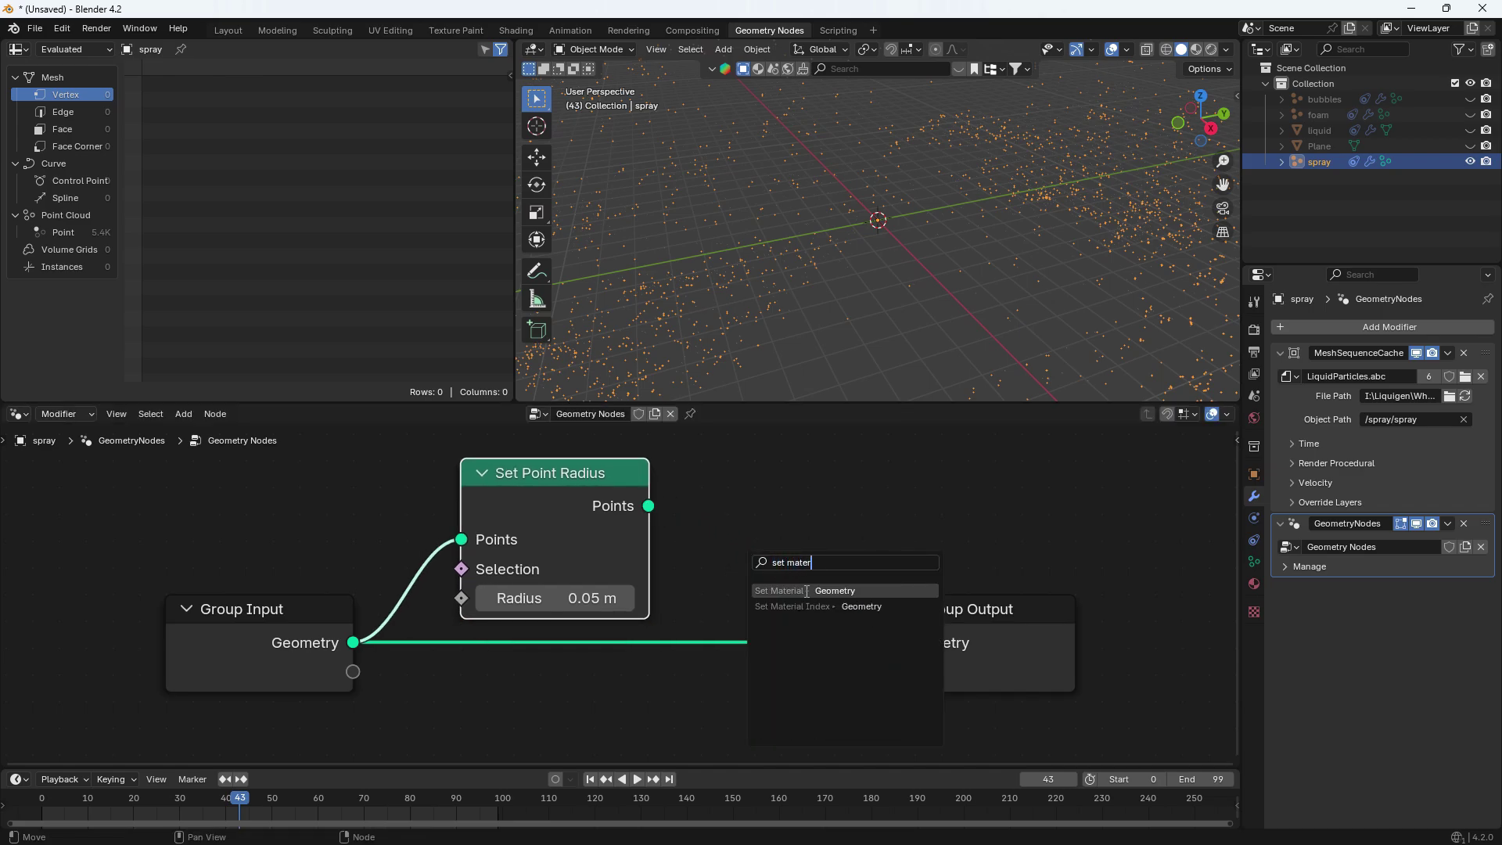
key(Return)
click(740, 511)
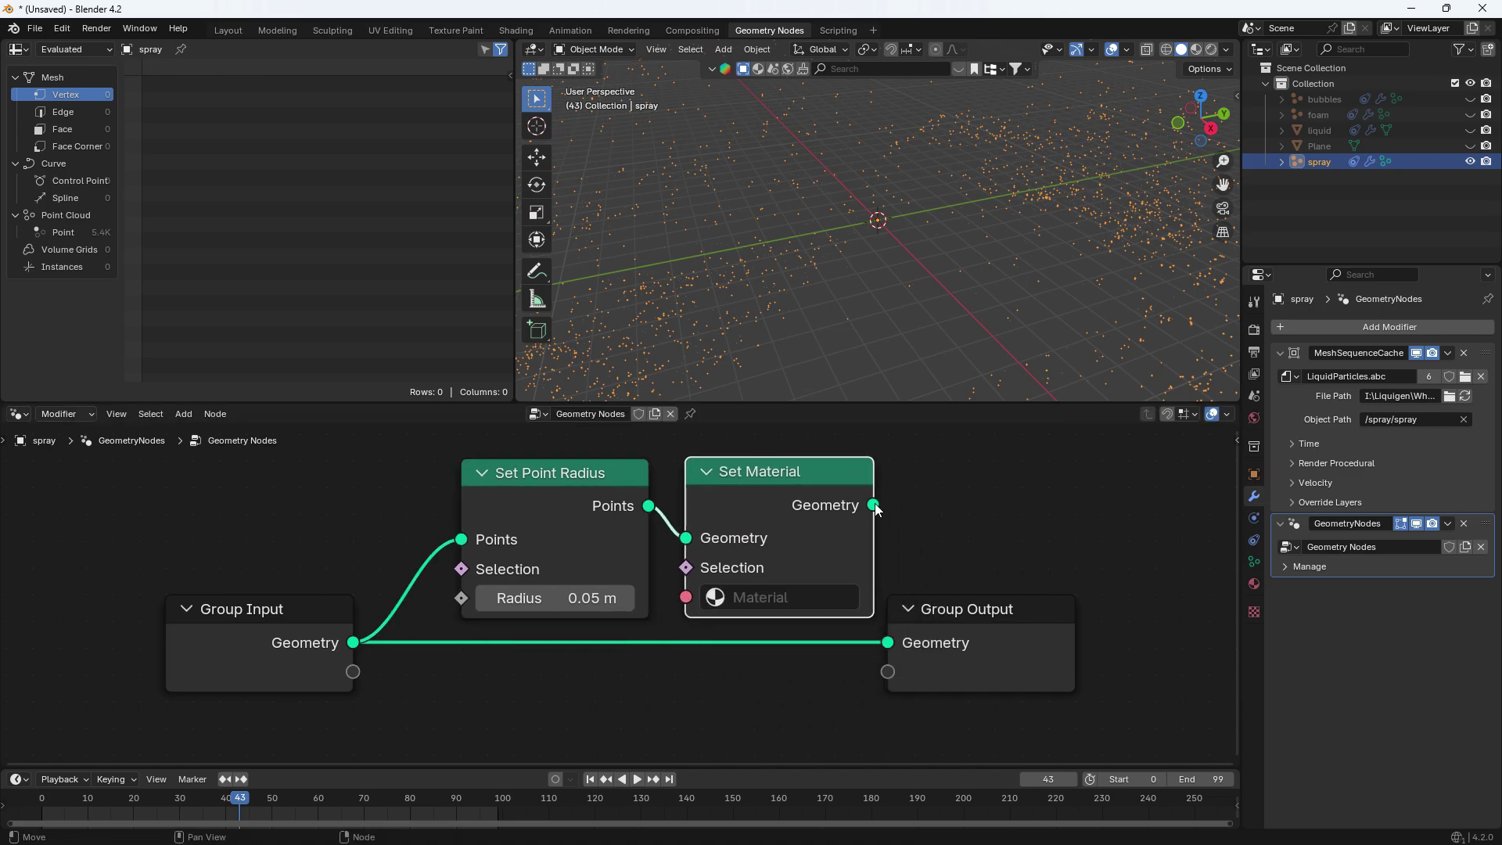
Create a new material for the spray object and assign Material.003 in the Set Material node.
click(1255, 583)
click(1358, 395)
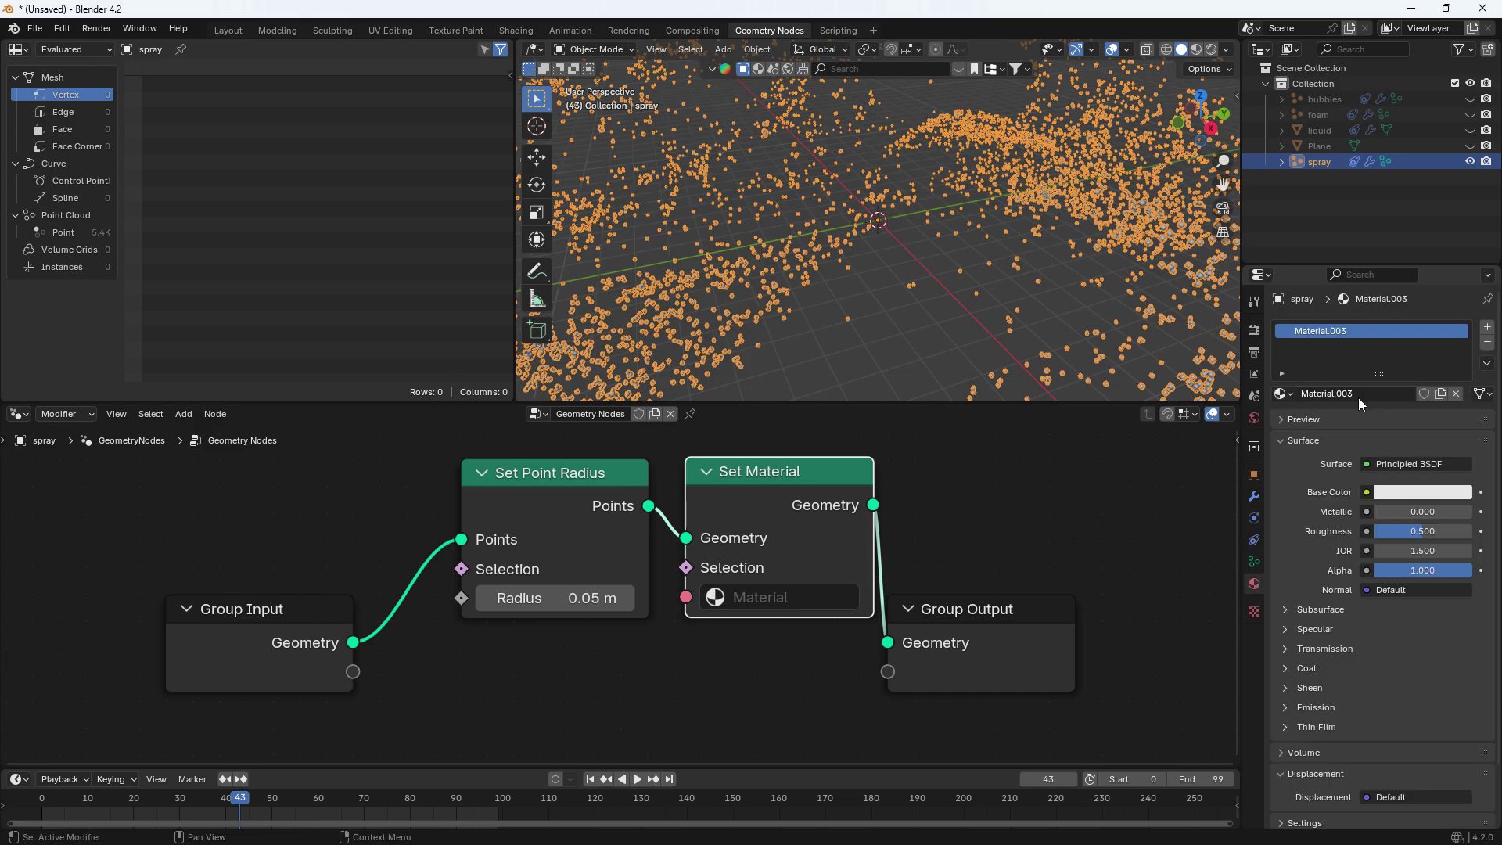
click(786, 597)
click(783, 395)
click(669, 630)
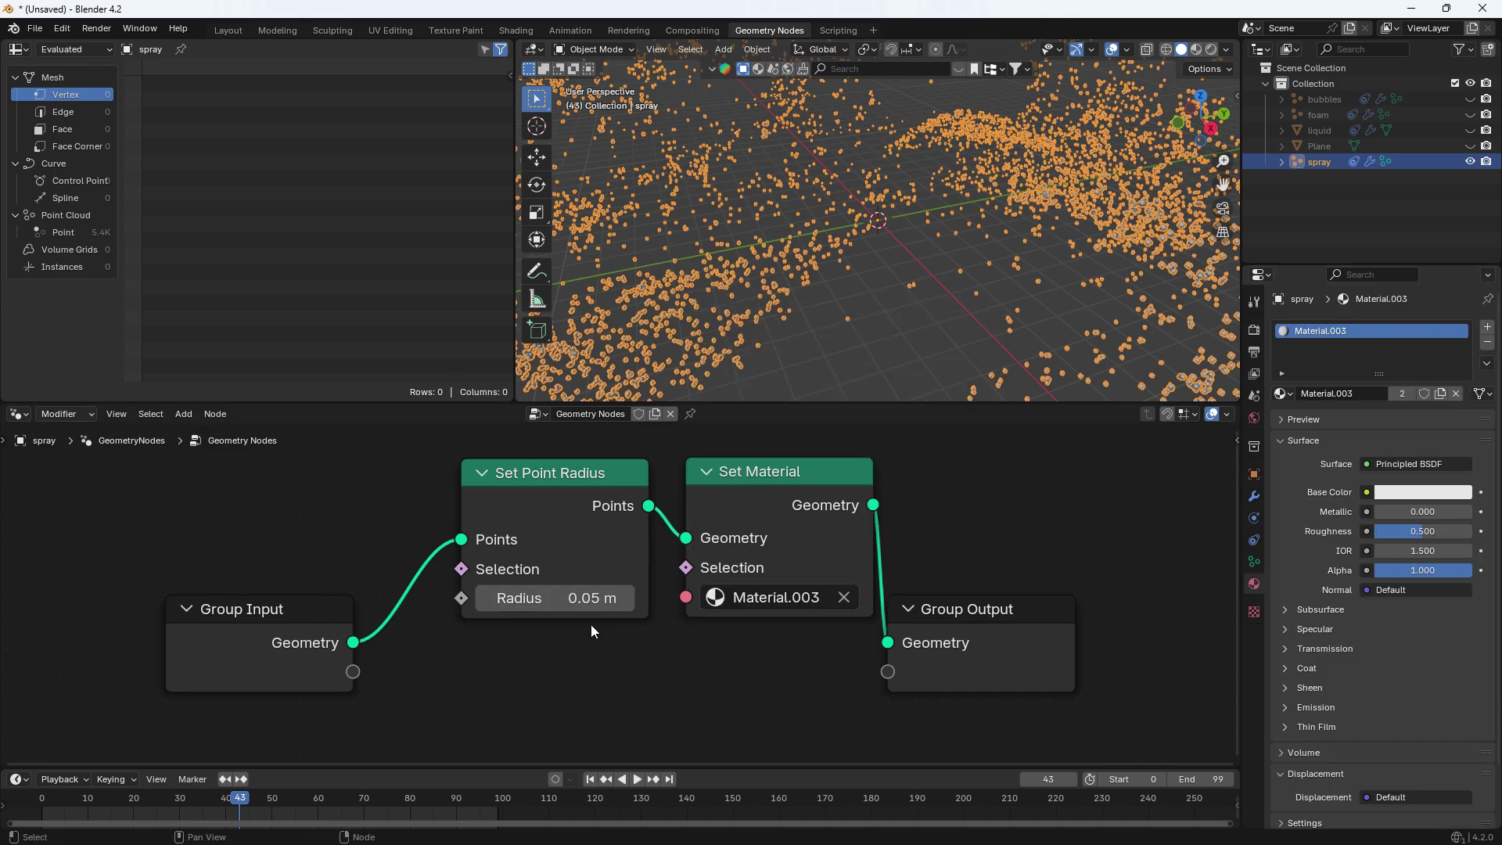
Set the spray's Set Point Radius value to 0.04 m.
middle_drag(503, 680, 583, 700)
drag(644, 628, 728, 313)
click(667, 616)
text(.05)
key(Return)
double_click(597, 618)
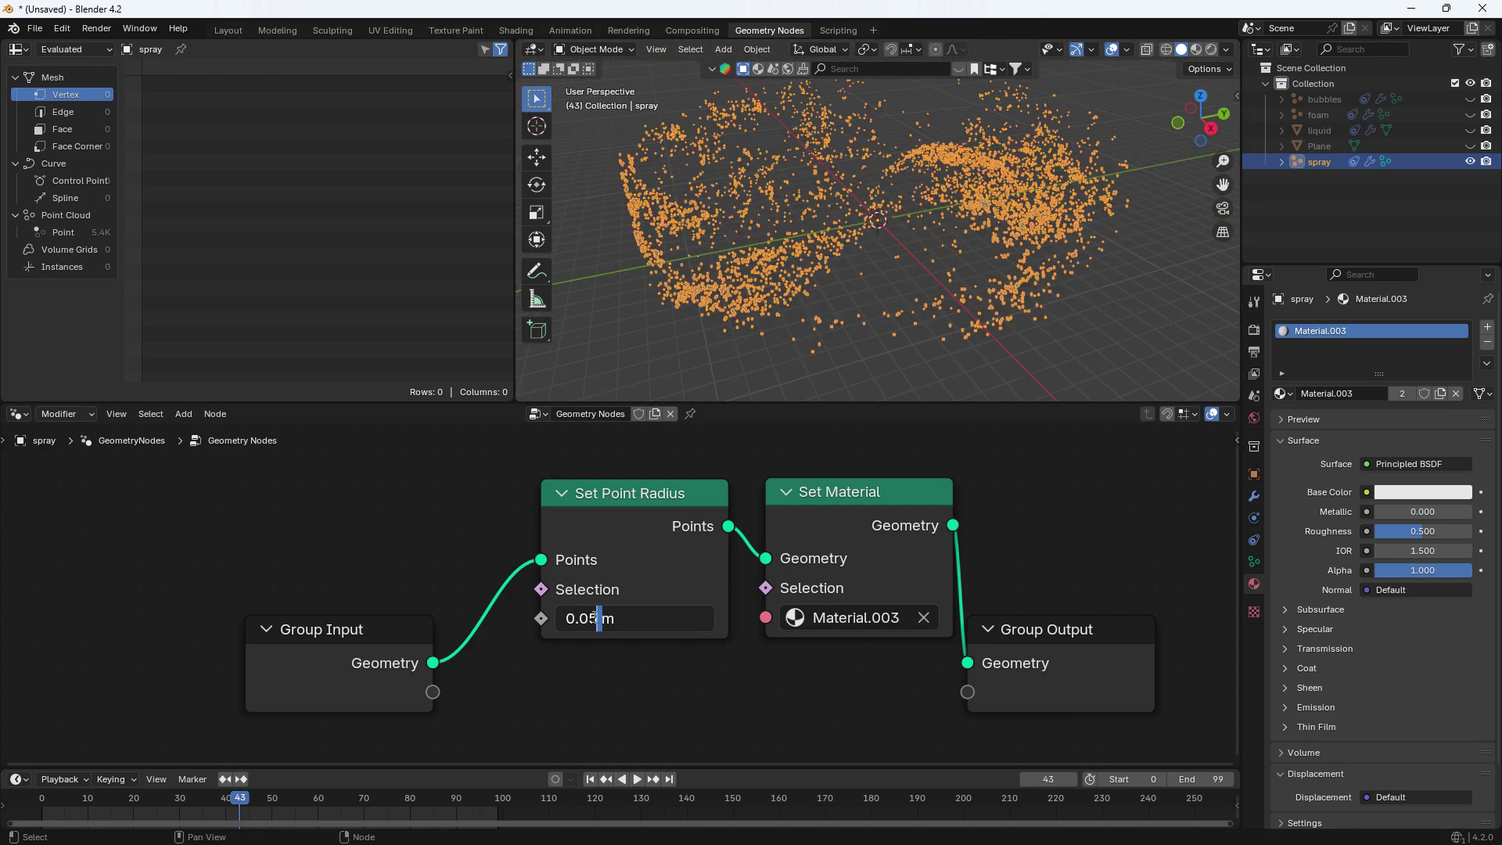
text(4)
key(Return)
scroll(619, 512, down, 2)
drag(782, 470, 654, 519)
Make the spray material's base color pure white and switch the viewport to Material Preview shading.
click(1096, 337)
click(1422, 491)
click(1456, 252)
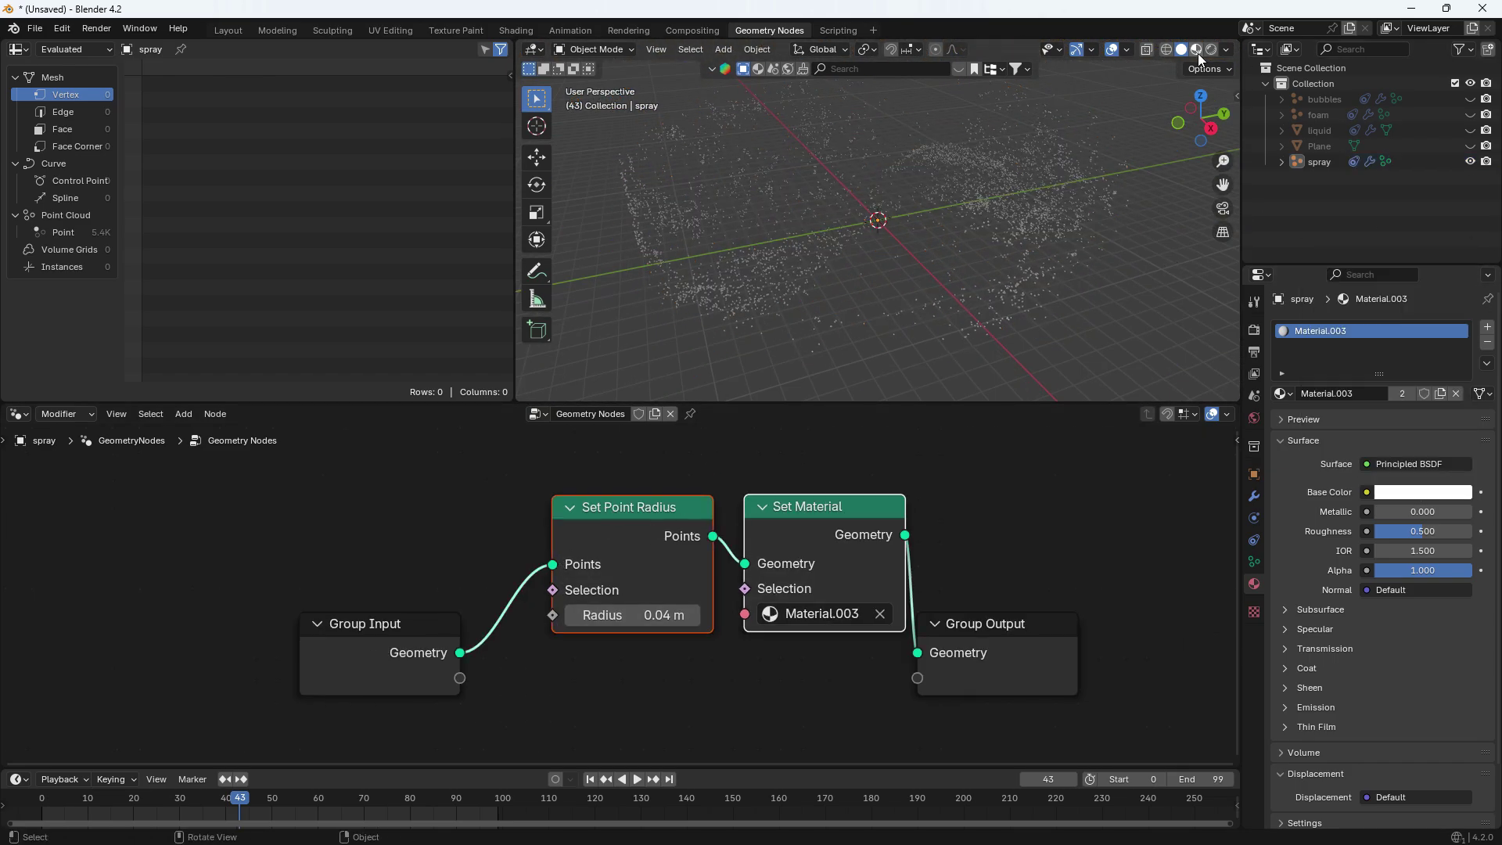
click(1195, 50)
click(1315, 707)
Hide the spray object, show and select the foam object, and create a new Geometry Nodes setup for it.
click(1469, 161)
click(1318, 114)
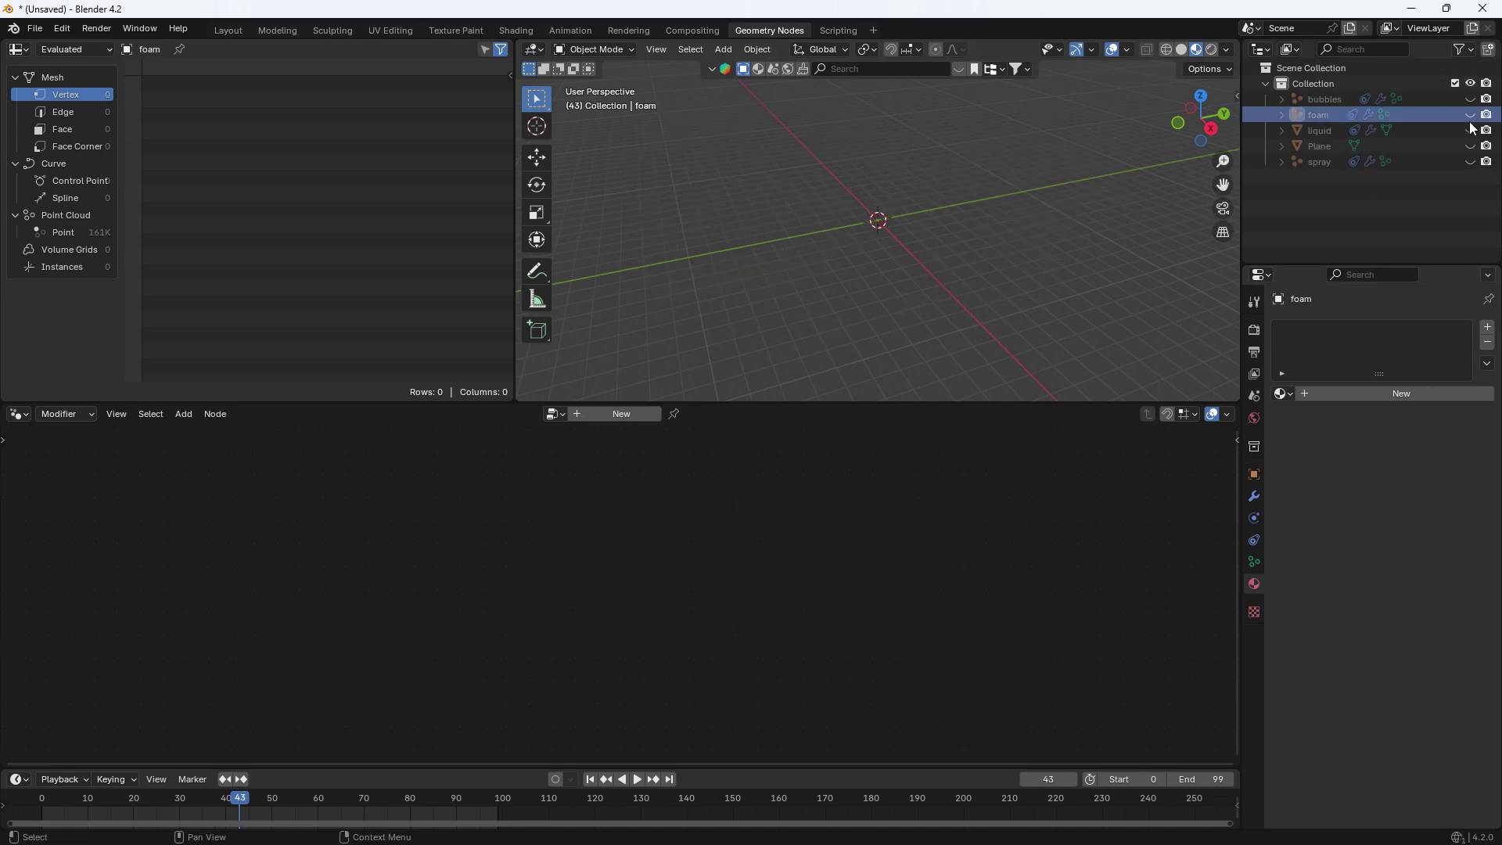
click(1469, 114)
click(626, 413)
Paste the Set Point Radius and Set Material nodes into the foam tree and link them between Group Input and Group Output.
drag(460, 653, 668, 572)
key(Escape)
key(ctrl+v)
drag(460, 653, 513, 563)
drag(866, 534, 911, 651)
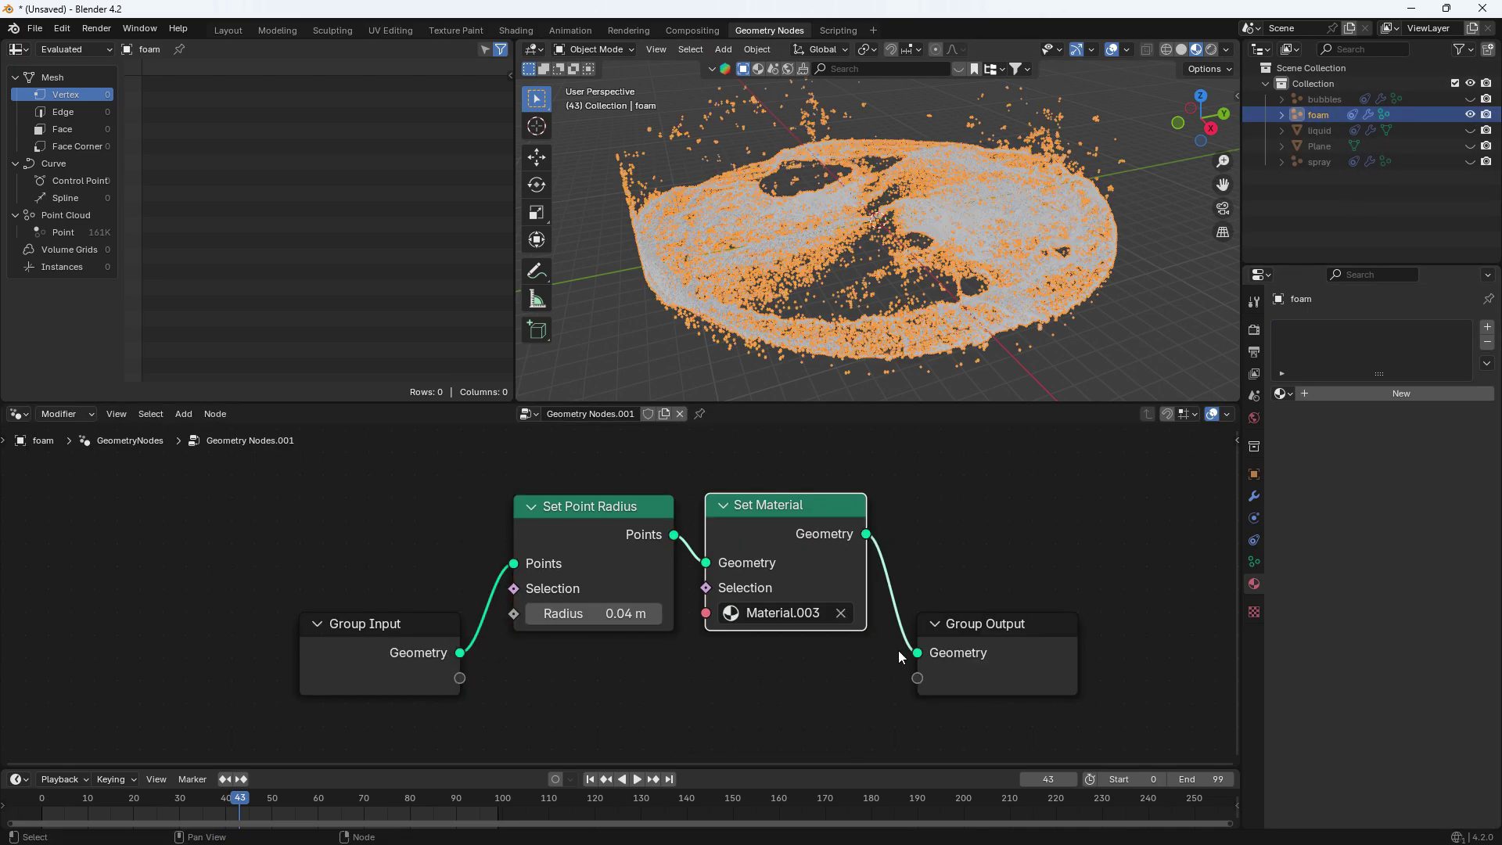
Set the foam's Set Point Radius value to 0.01 m.
click(978, 368)
drag(595, 614, 587, 613)
key(BackSpace)
text(1)
key(Return)
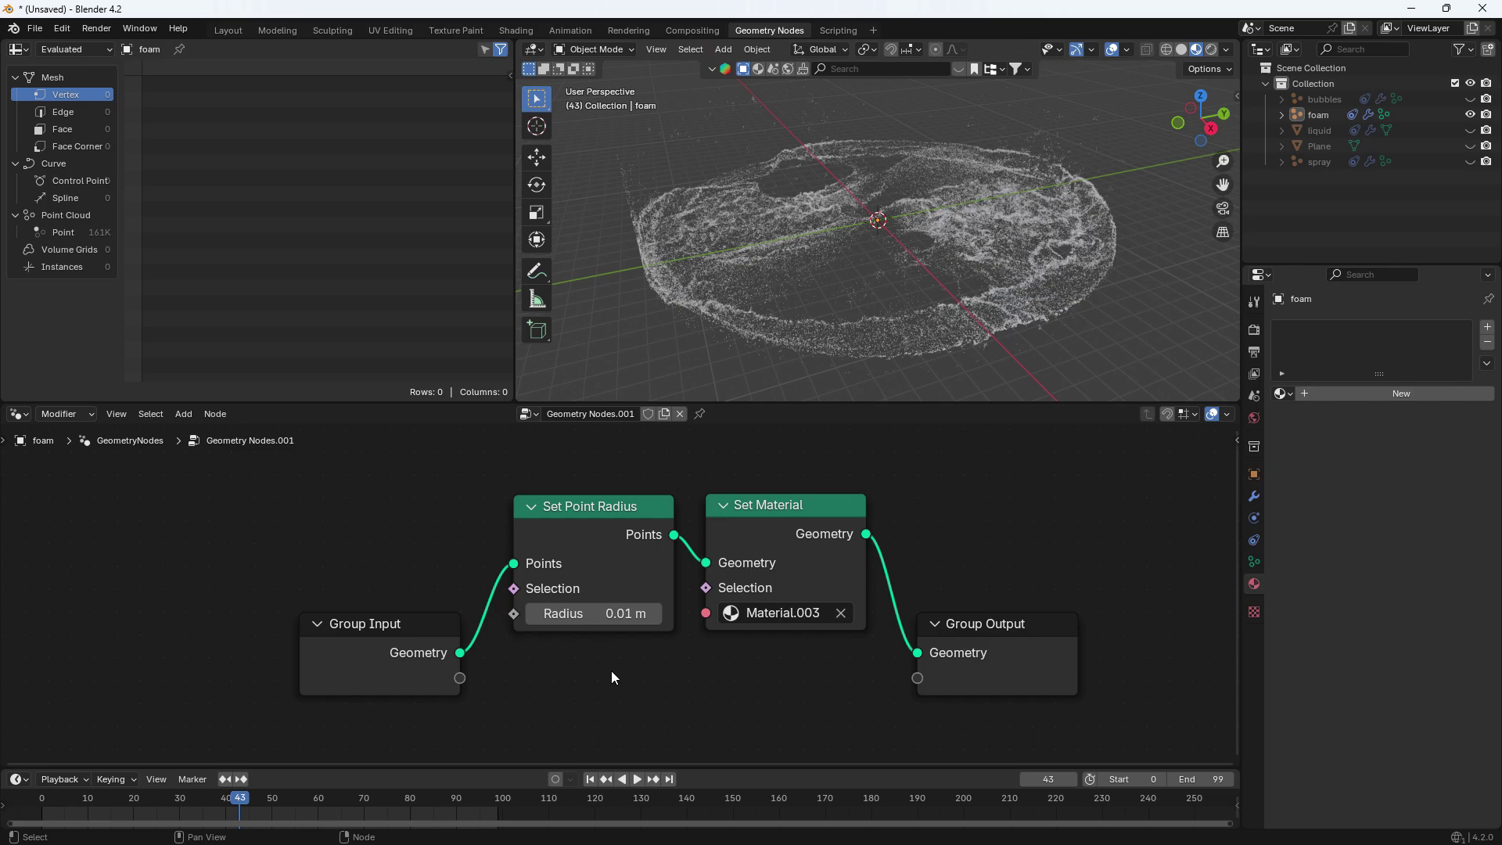
Hide the foam object, show and select the bubbles object, and create a new Geometry Nodes setup for it.
click(1472, 115)
click(1470, 98)
click(1322, 99)
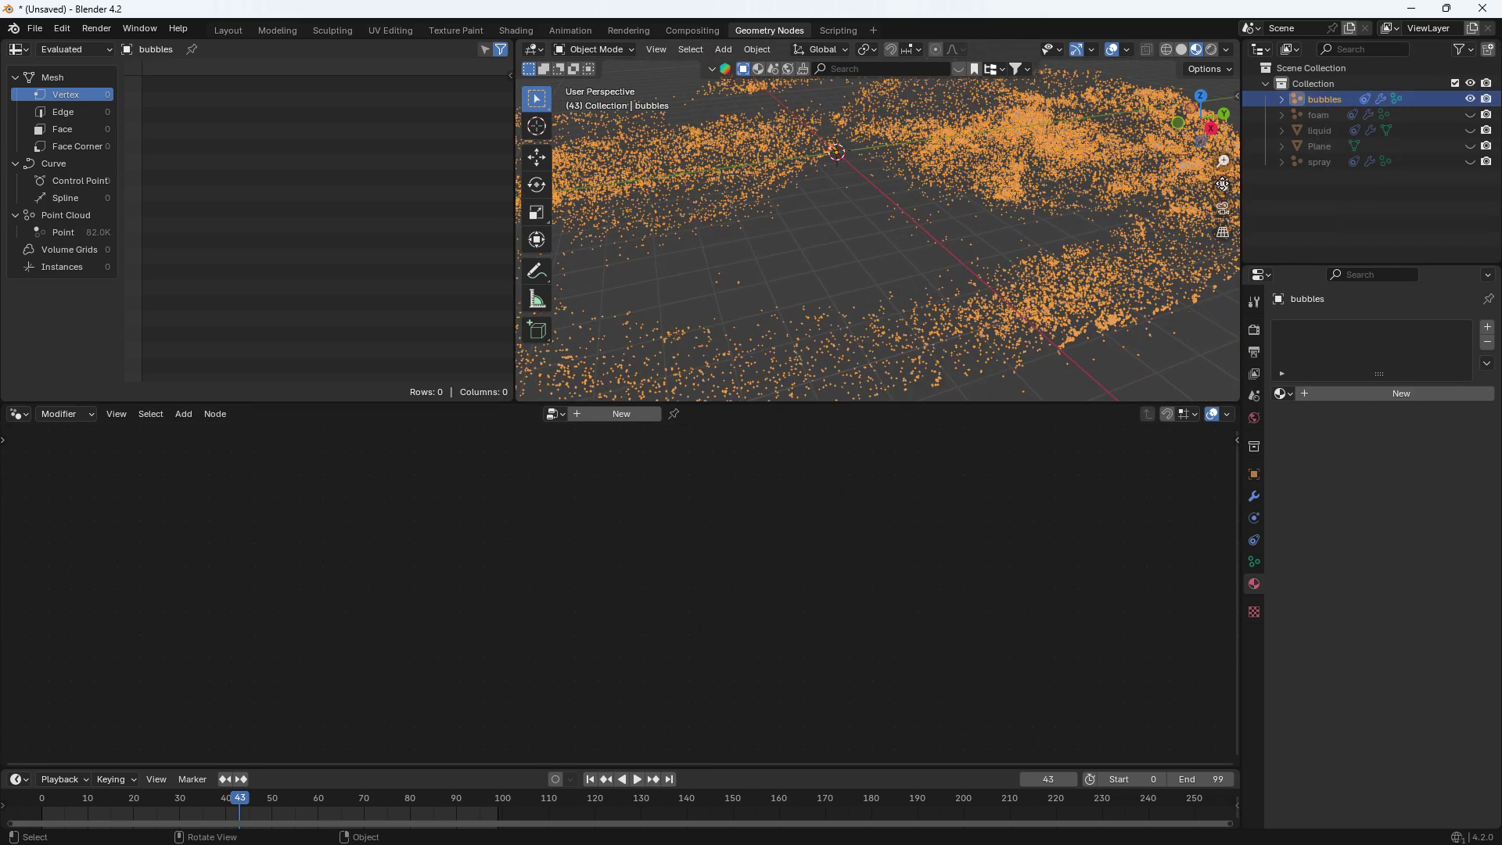
click(622, 414)
Add an Instance on Points node between the Group Input and Group Output of the bubbles tree.
drag(477, 635, 633, 470)
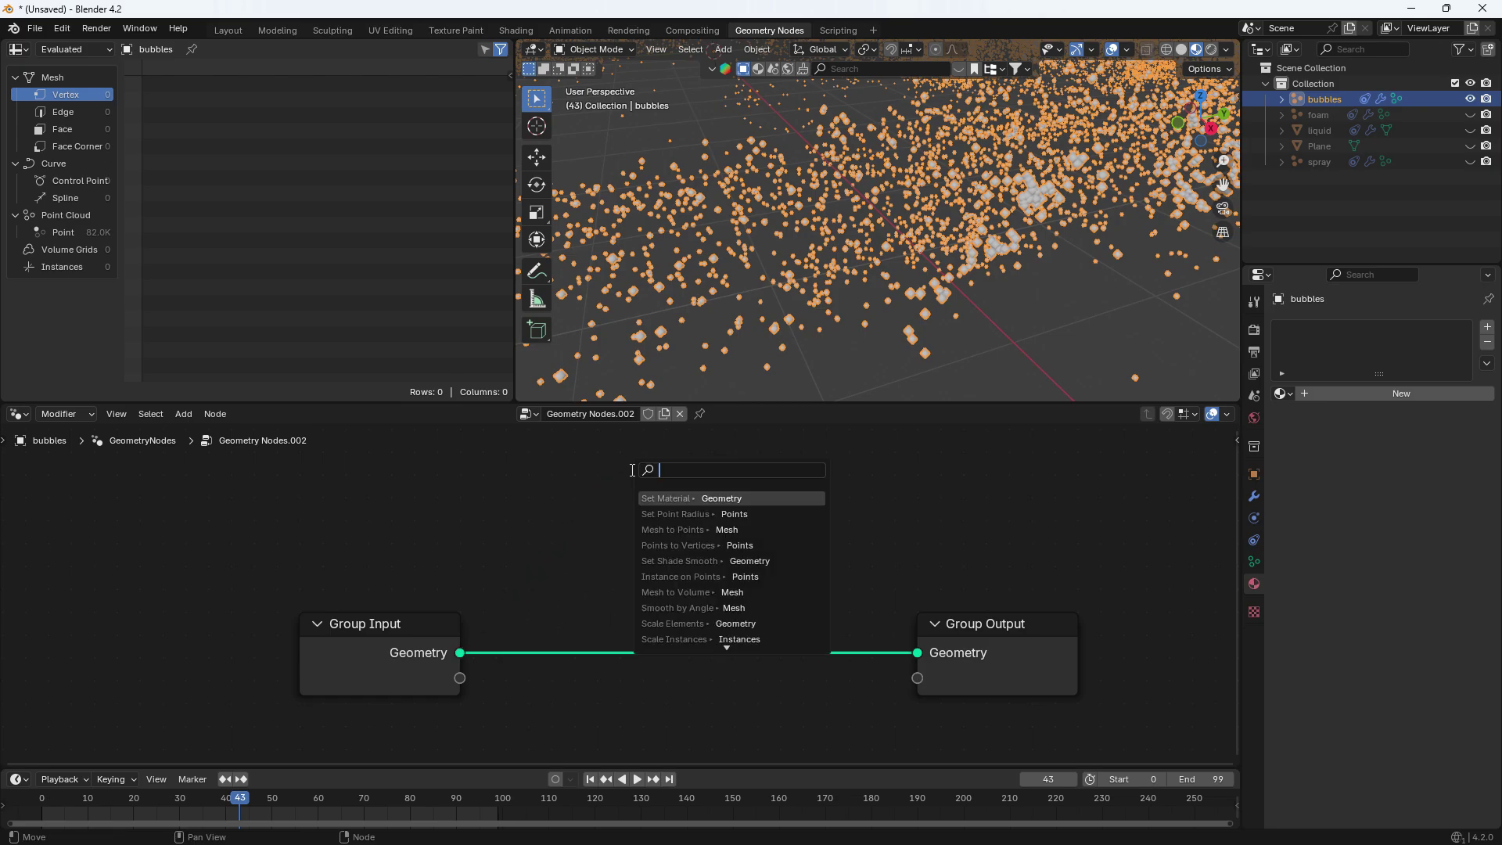
text(intan)
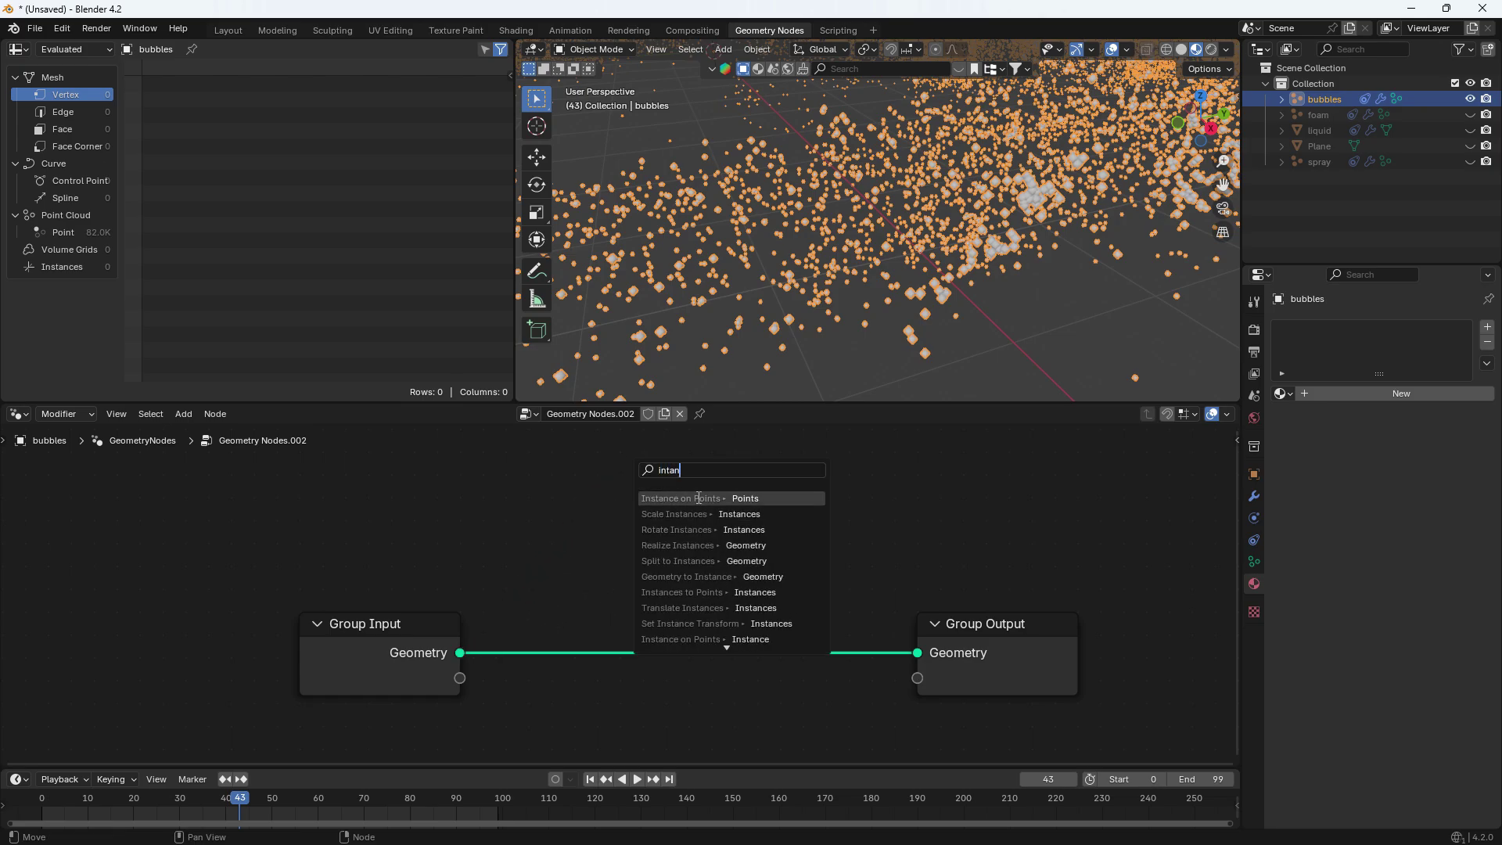
key(Return)
drag(900, 657, 903, 655)
scroll(787, 655, down, 4)
middle_drag(641, 618, 776, 546)
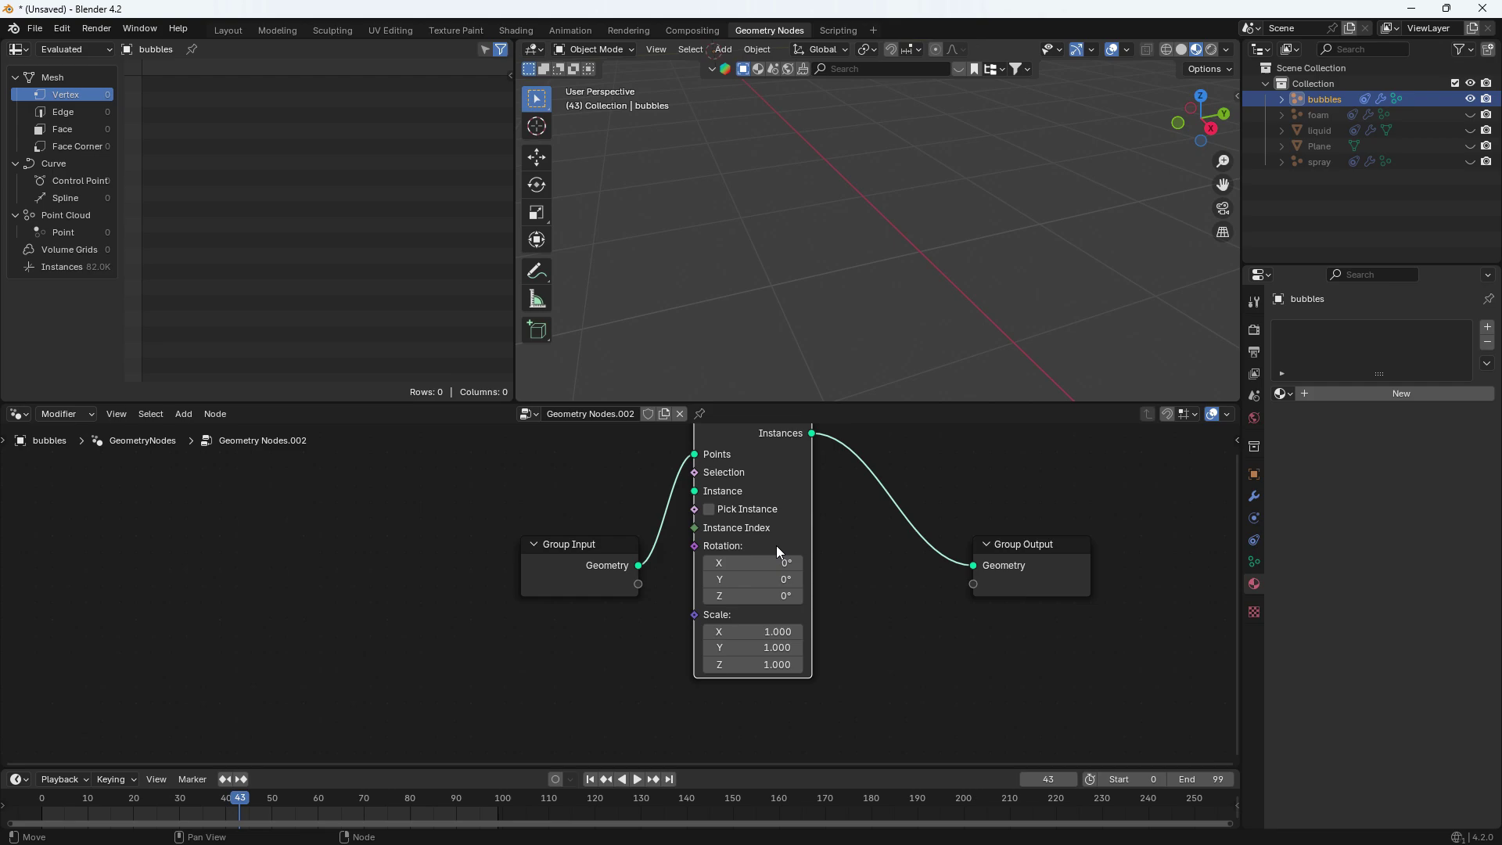
Add an Ico Sphere node with a 0.03 m radius and connect its Mesh output to the Instance input of Instance on Points.
key(shift+a)
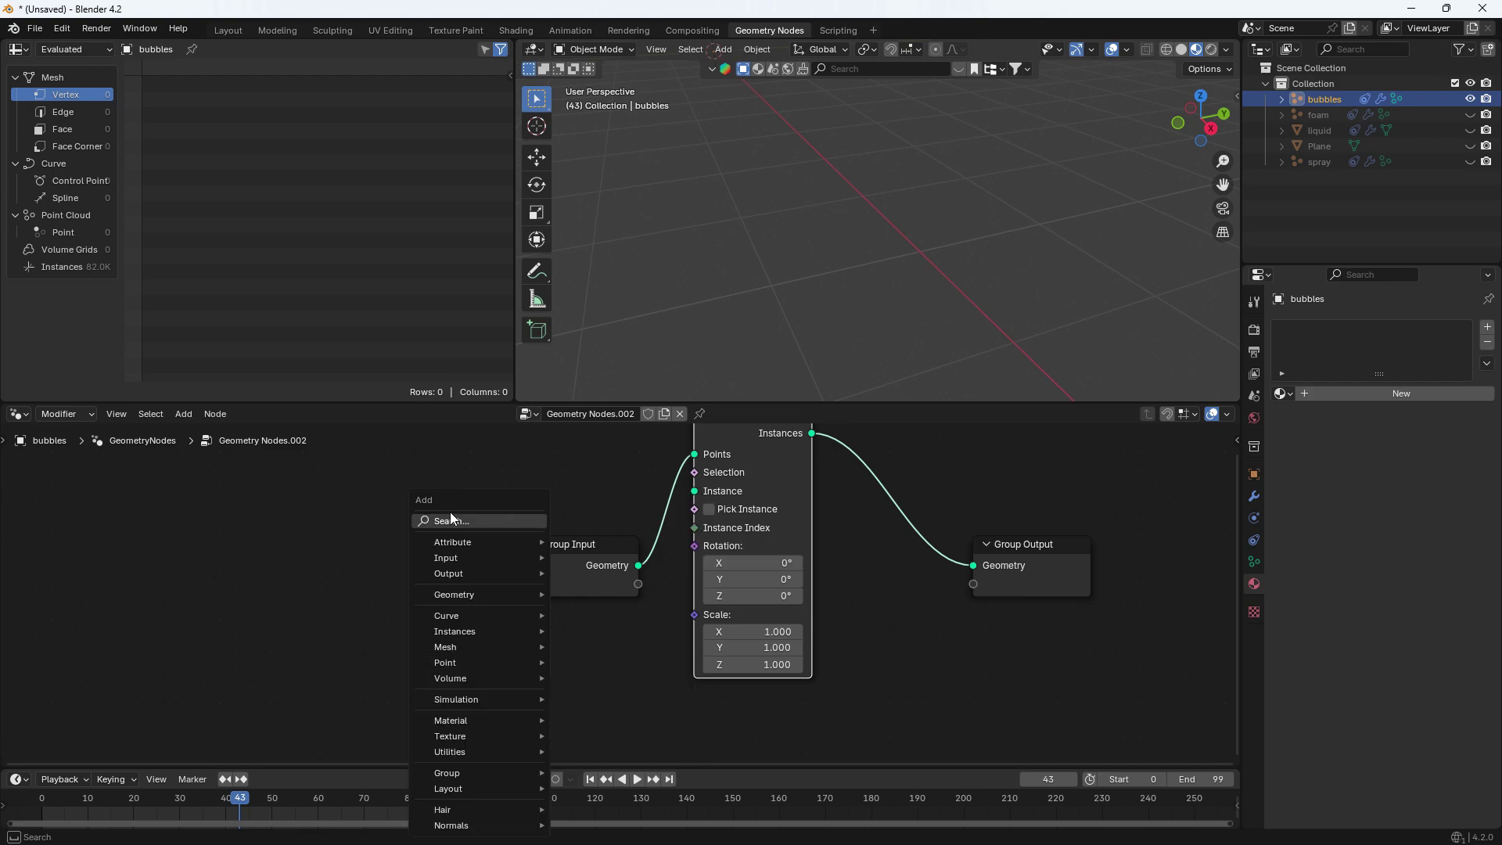
click(491, 520)
text(ico)
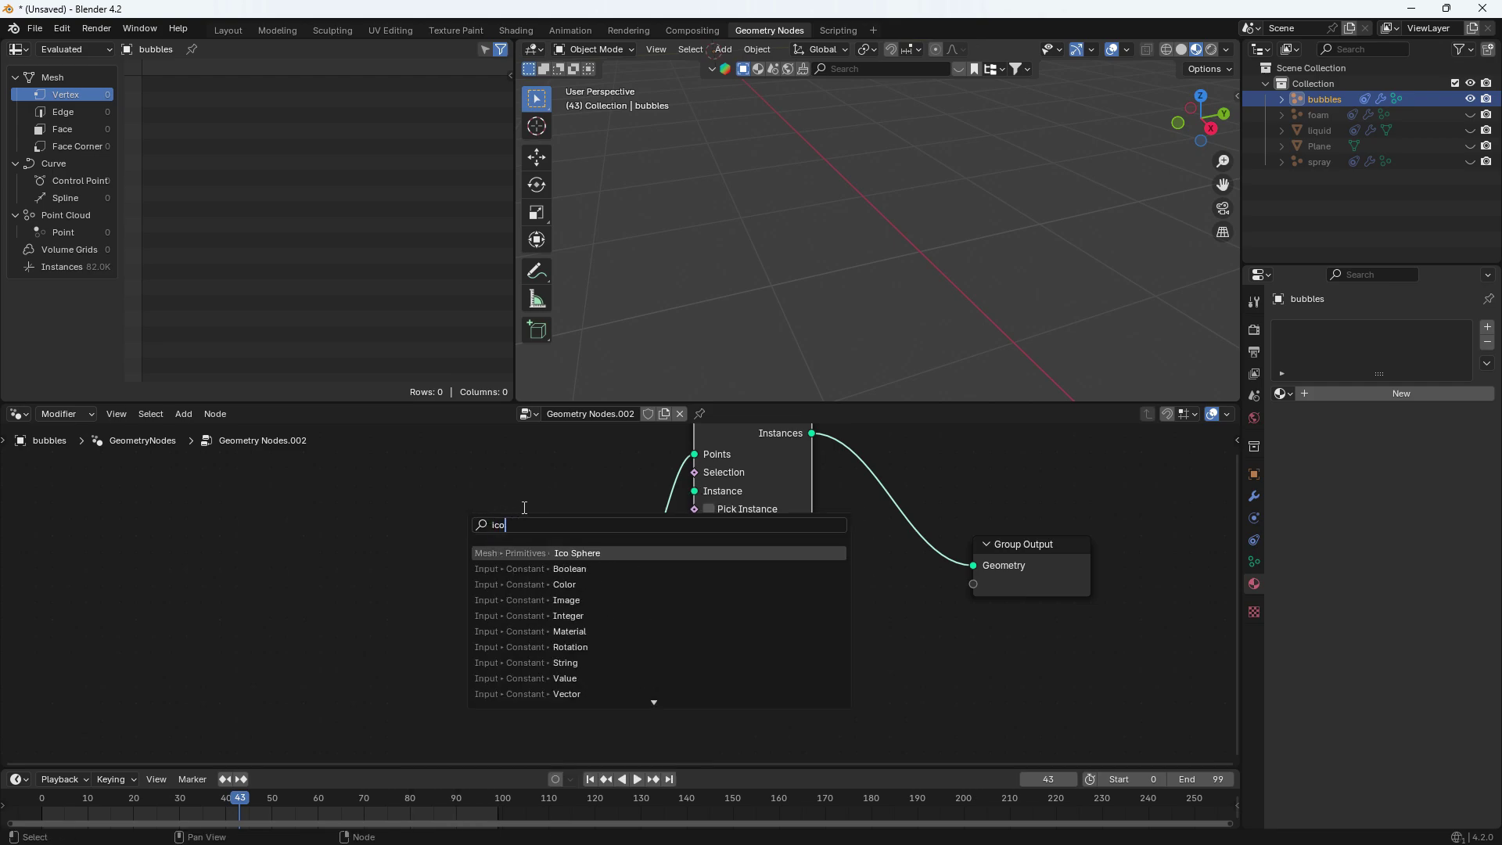
key(Return)
click(597, 698)
click(597, 696)
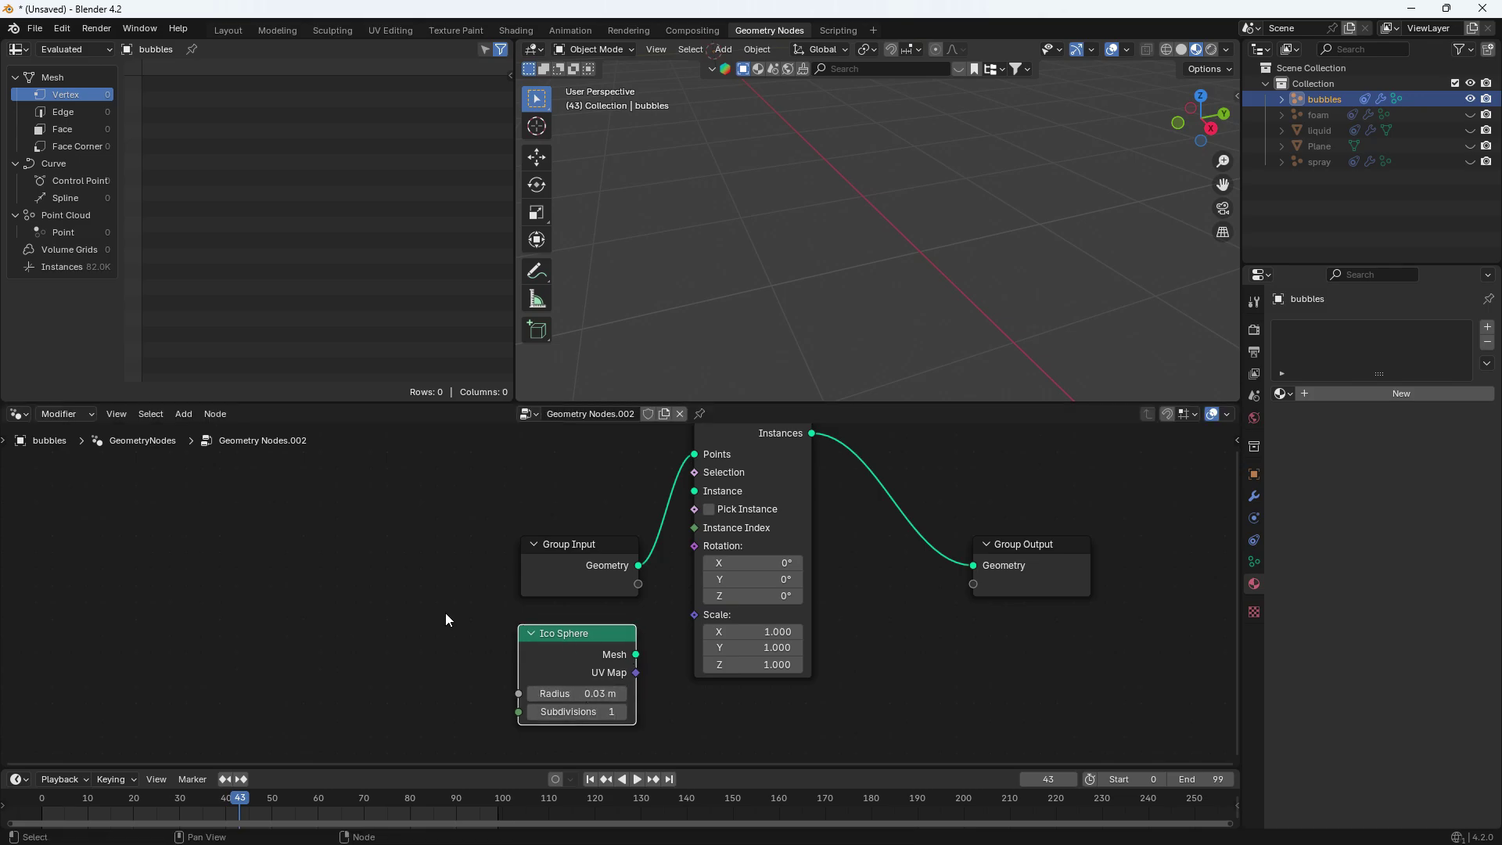
drag(638, 656, 707, 495)
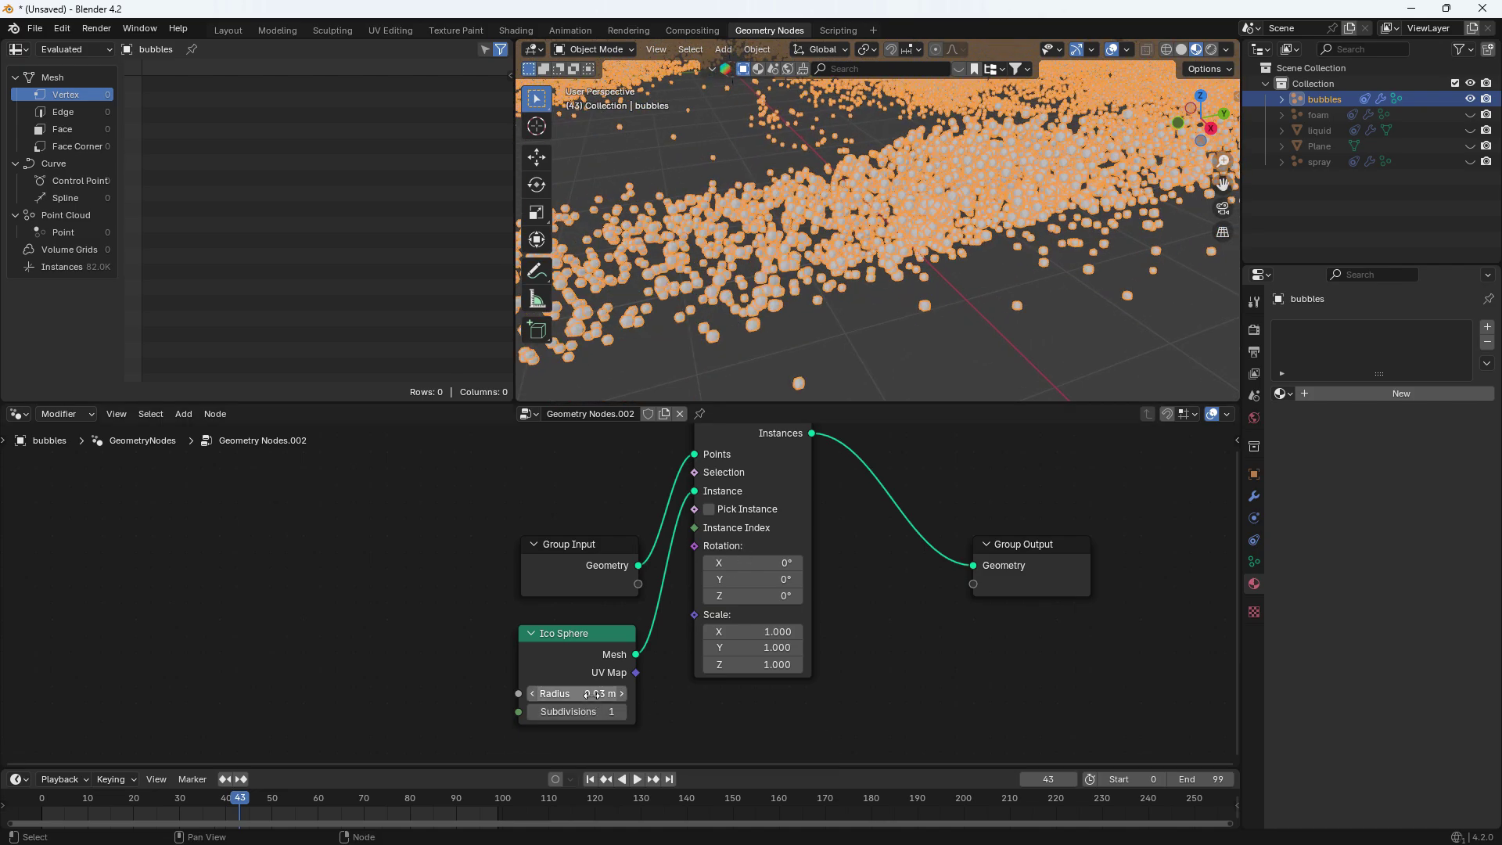
Set the Ico Sphere's radius to 0.01 m and move the Instance on Points node slightly away from it.
double_click(553, 694)
key(BackSpace)
text(1)
key(Return)
middle_drag(751, 427, 767, 504)
drag(766, 504, 786, 504)
middle_drag(785, 504, 832, 430)
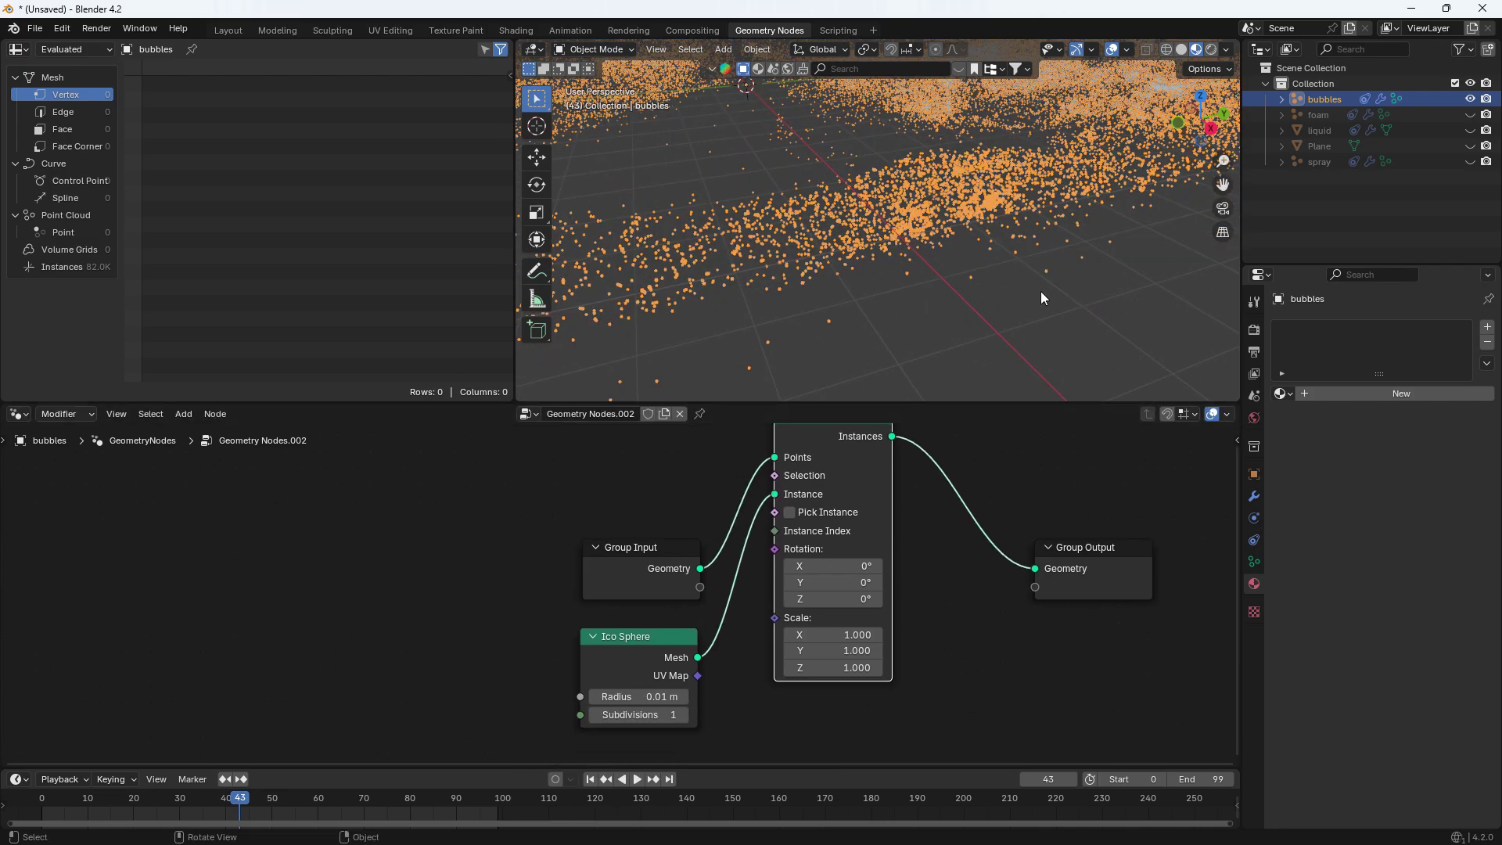
Close the spreadsheet area so the 3D viewport spans the full width above the node editor.
drag(519, 44, 469, 63)
drag(462, 403, 463, 595)
click(463, 508)
middle_drag(500, 469, 438, 470)
middle_drag(439, 705, 430, 600)
Set the Ico Sphere's subdivisions to 2 and enlarge the node editor area.
click(673, 708)
scroll(900, 330, up, 4)
middle_drag(709, 675, 551, 813)
drag(779, 593, 779, 412)
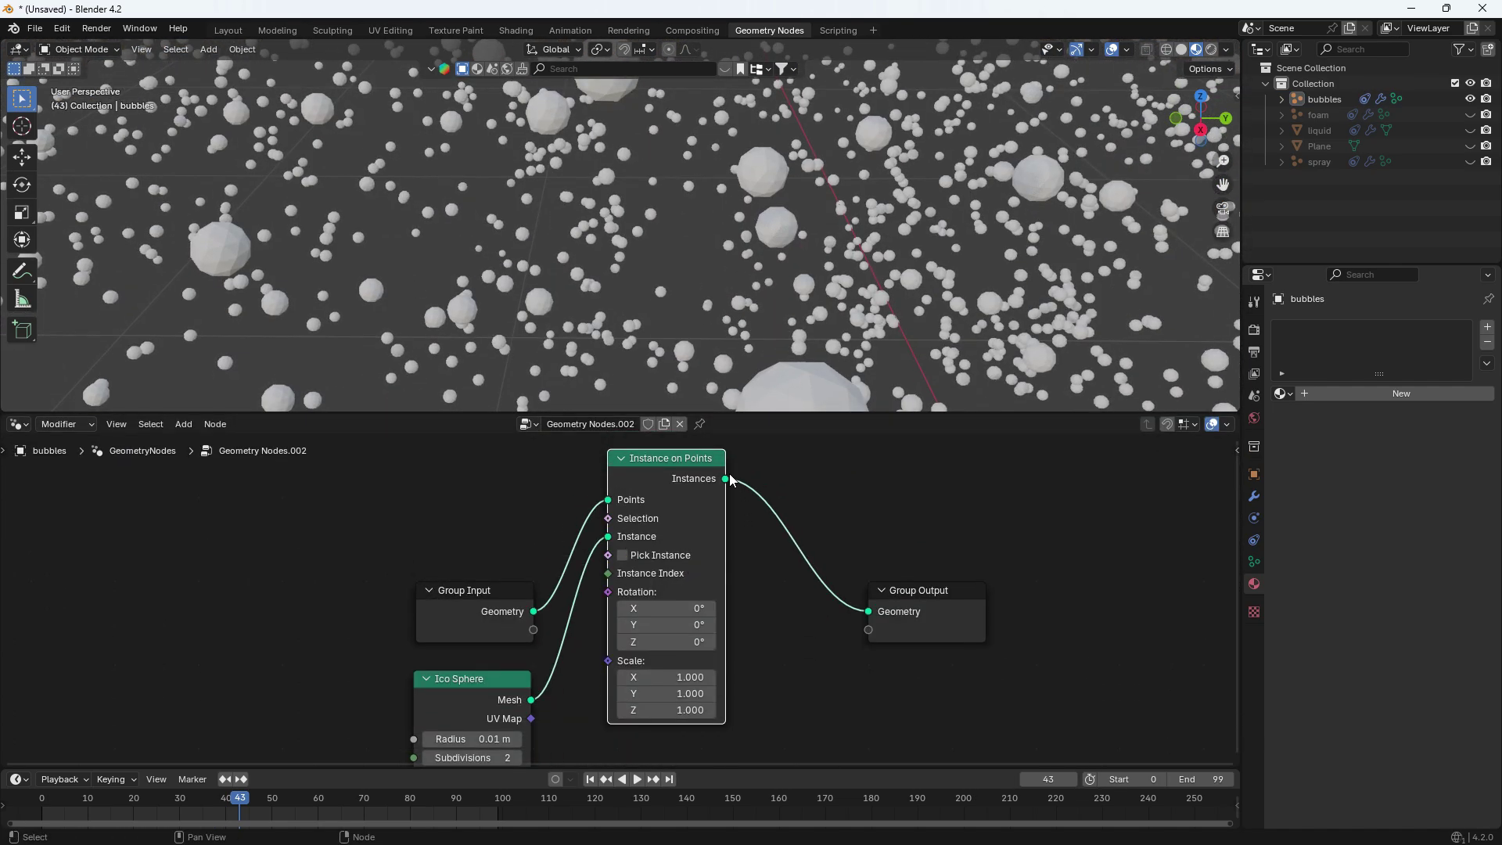
Add a Set Shade Smooth node between Instance on Points and the Group Output.
drag(725, 479, 847, 479)
text(shade)
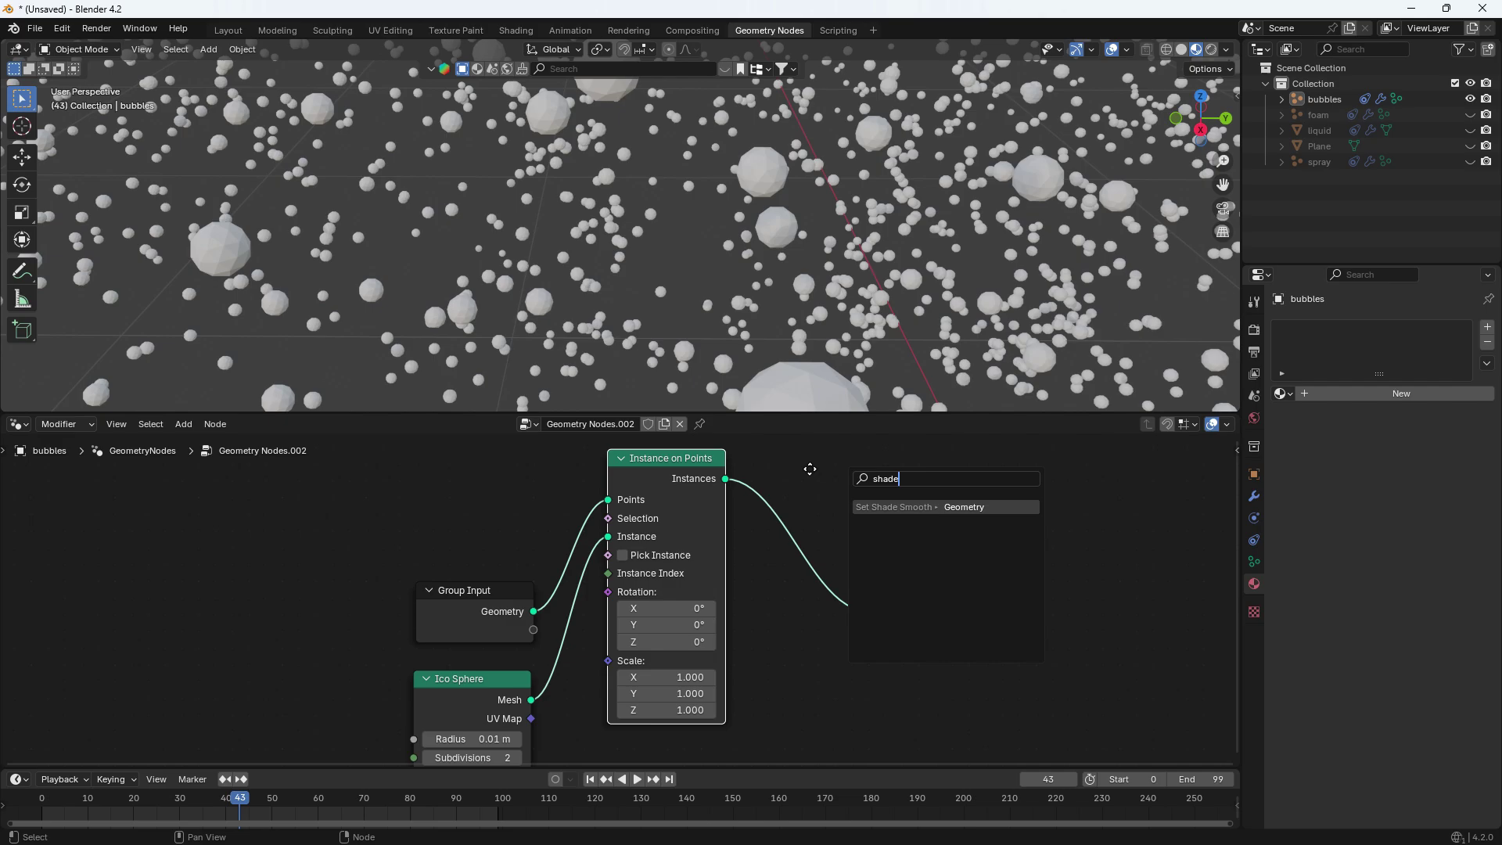
key(Return)
Add a Set Material node between Set Shade Smooth and the Group Output.
drag(876, 460, 969, 482)
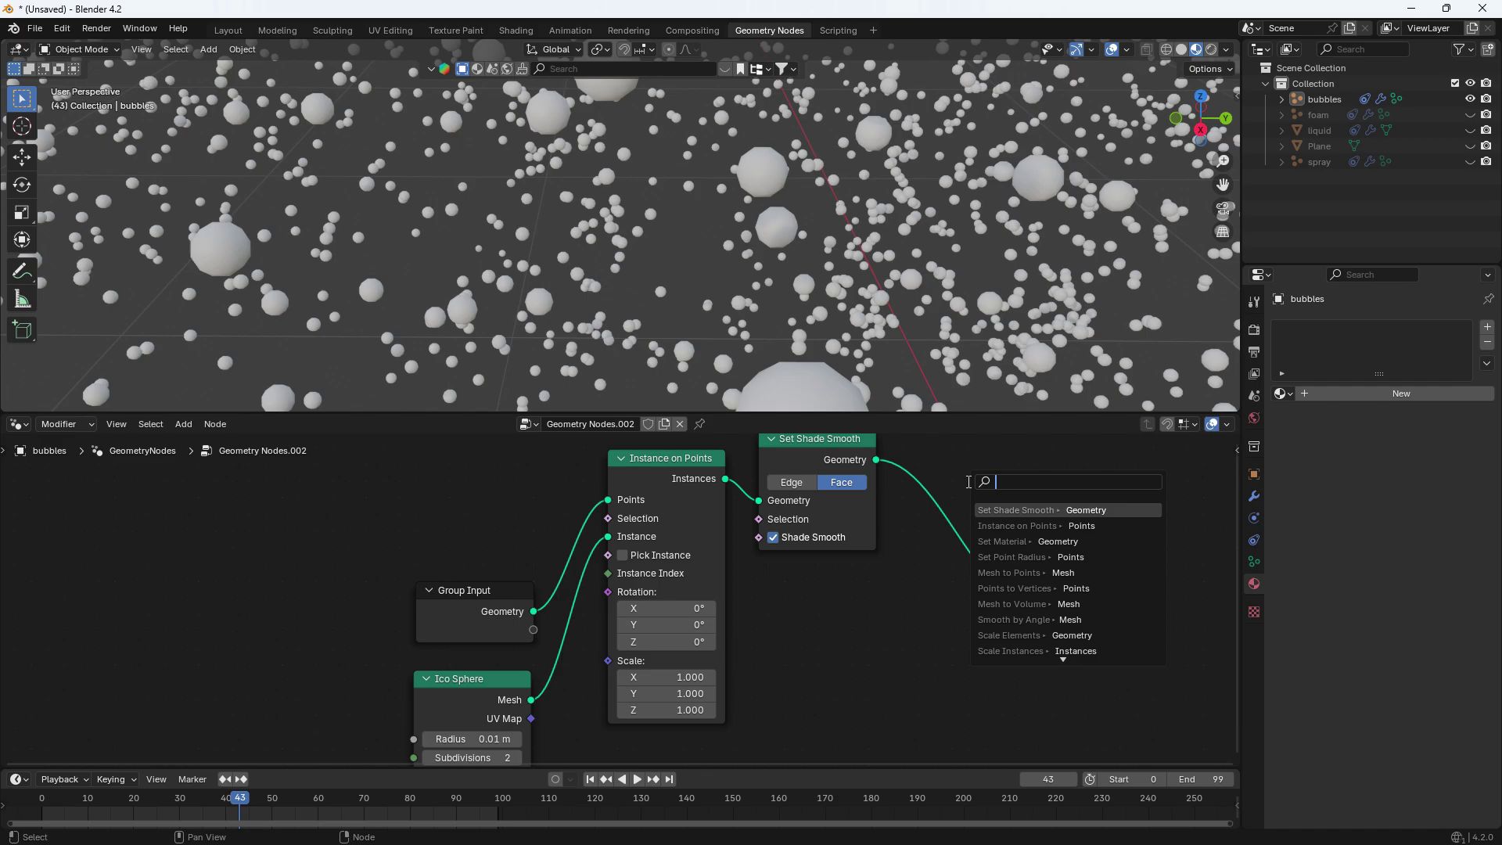
text(set mater)
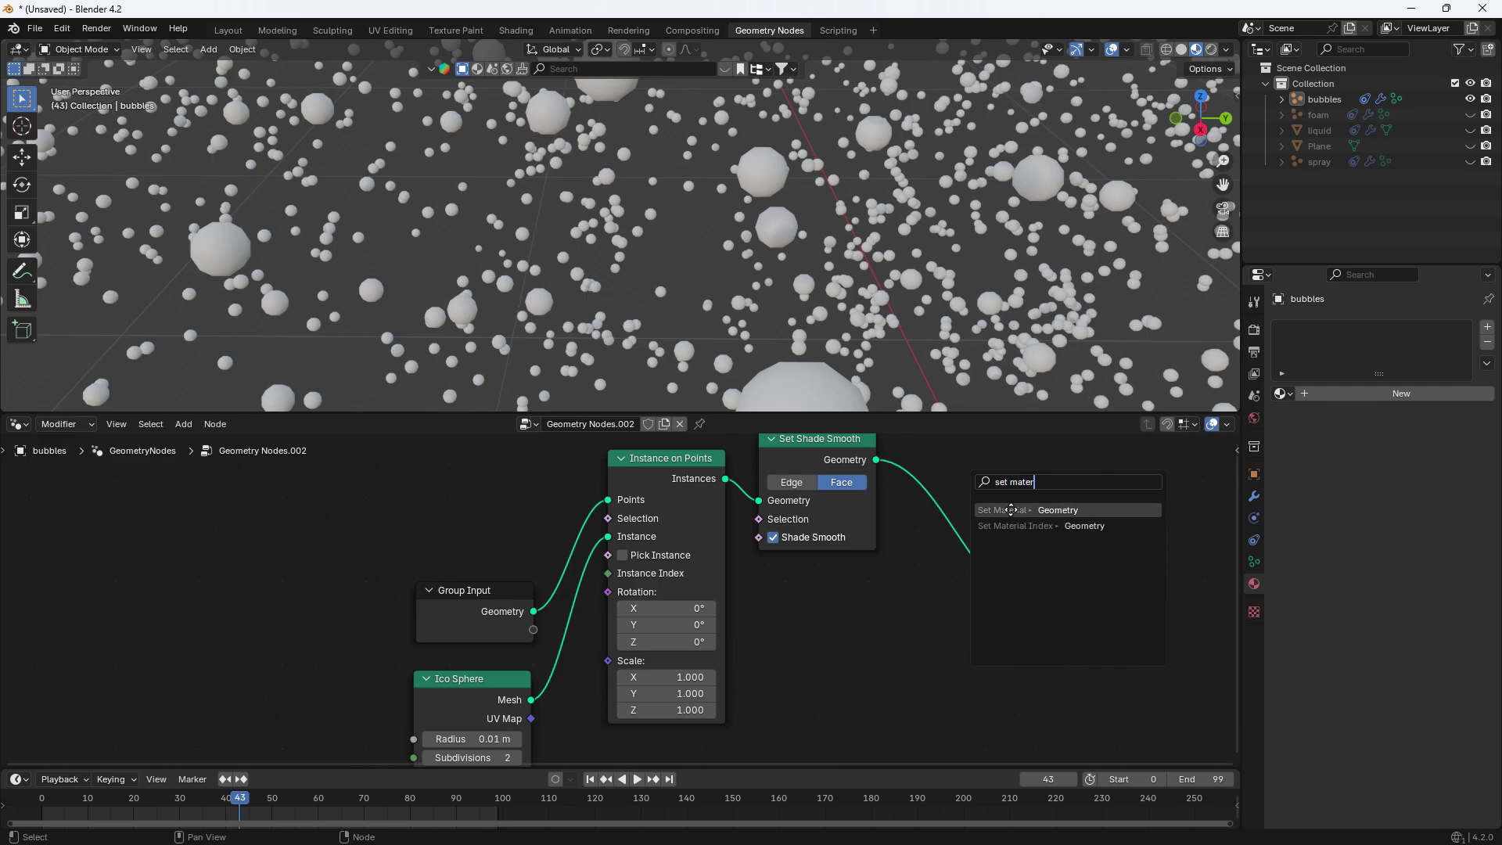
click(1010, 510)
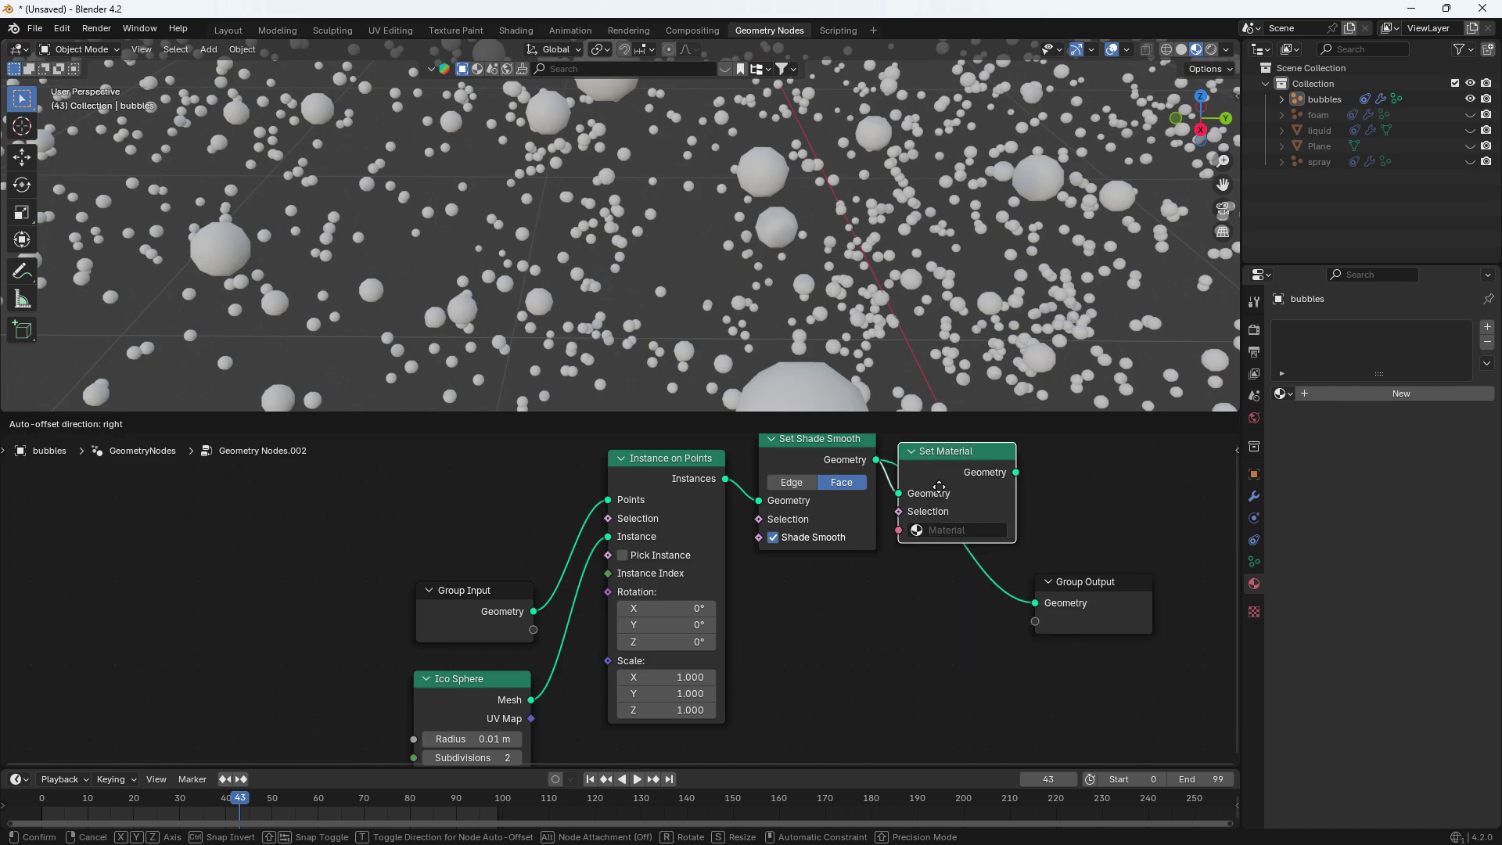
Create a new material for the bubbles object and assign Material.004 in the Set Material node.
click(1377, 394)
click(943, 529)
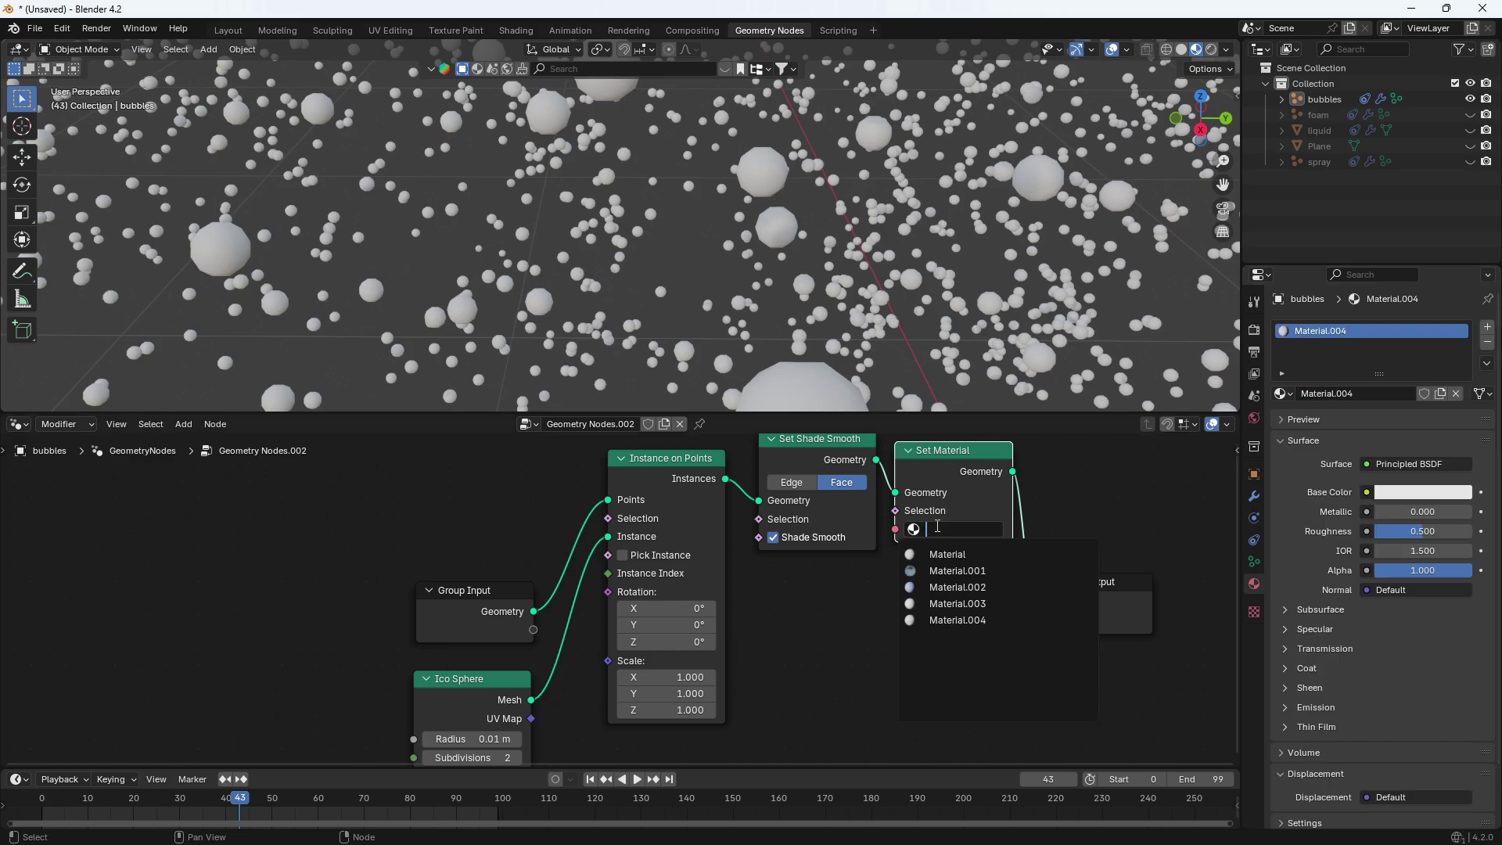
click(958, 621)
middle_drag(824, 641, 892, 570)
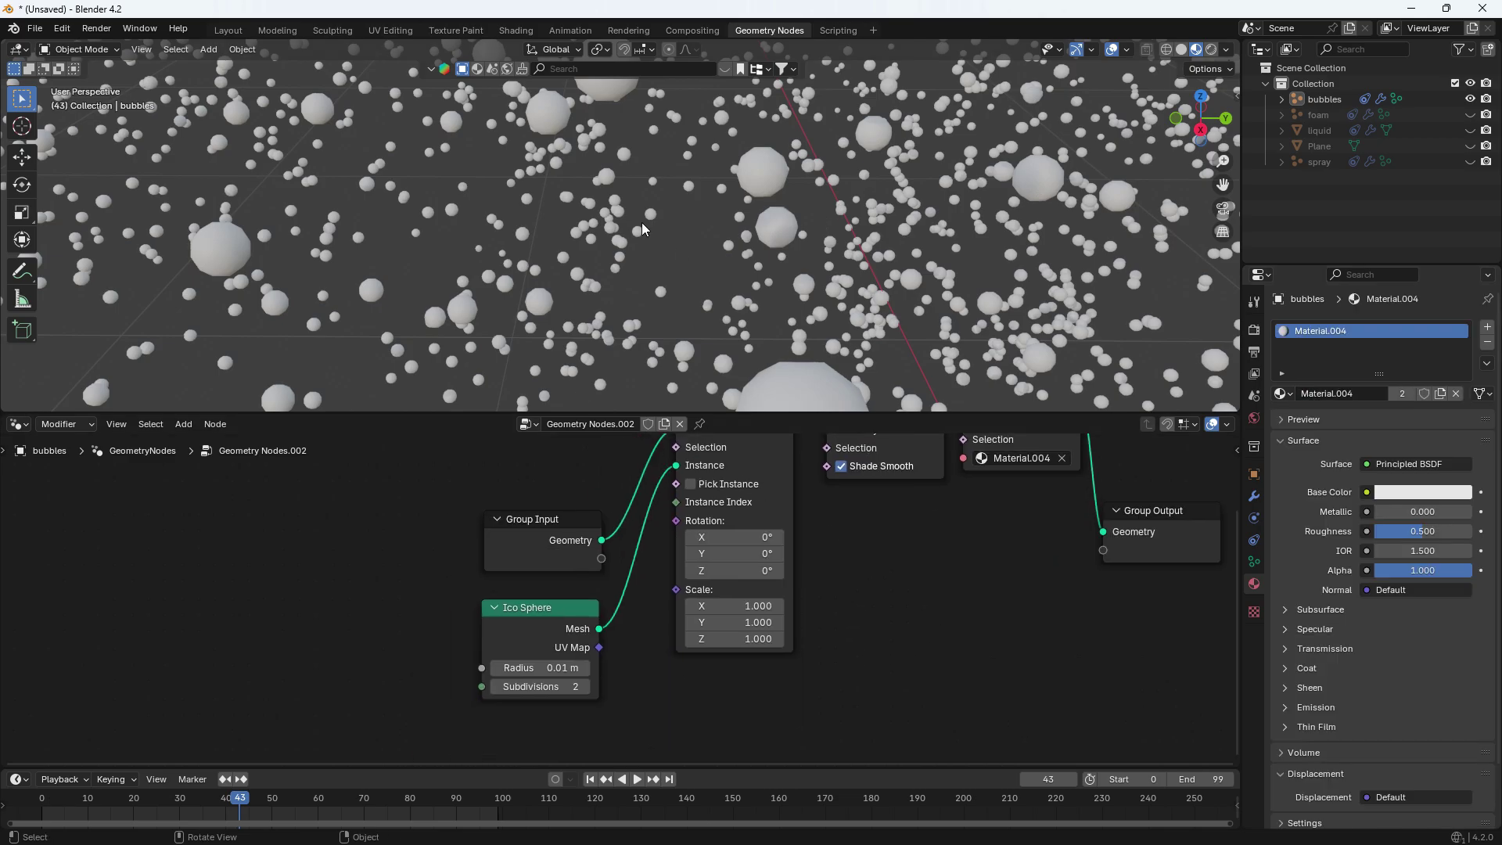
Add a Random Value node linked to the Scale input of Instance on Points and place it beside the Ico Sphere node.
middle_drag(663, 681, 805, 602)
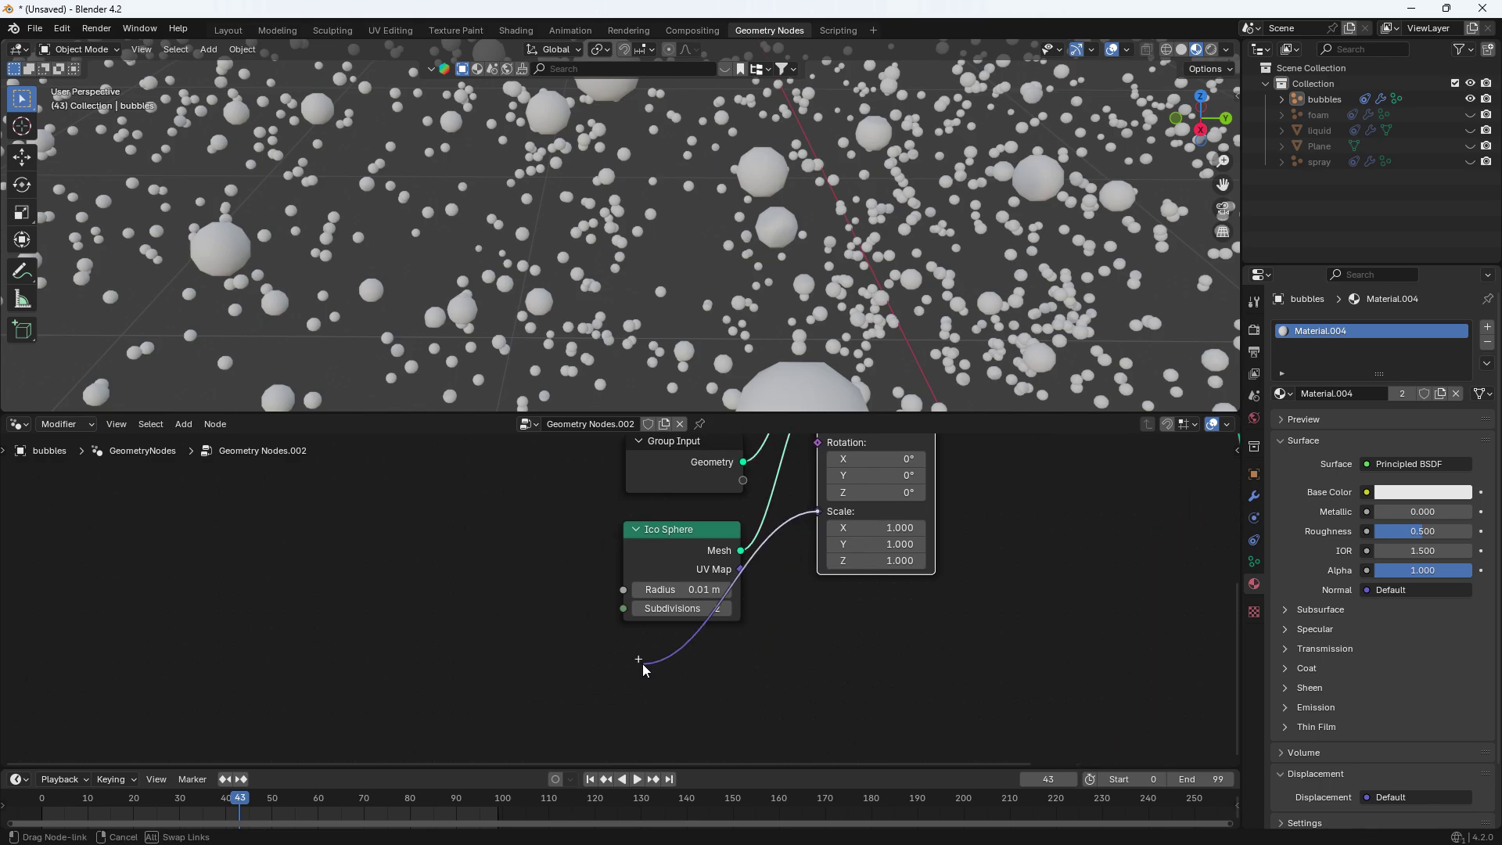
key(shift+a)
text(ran)
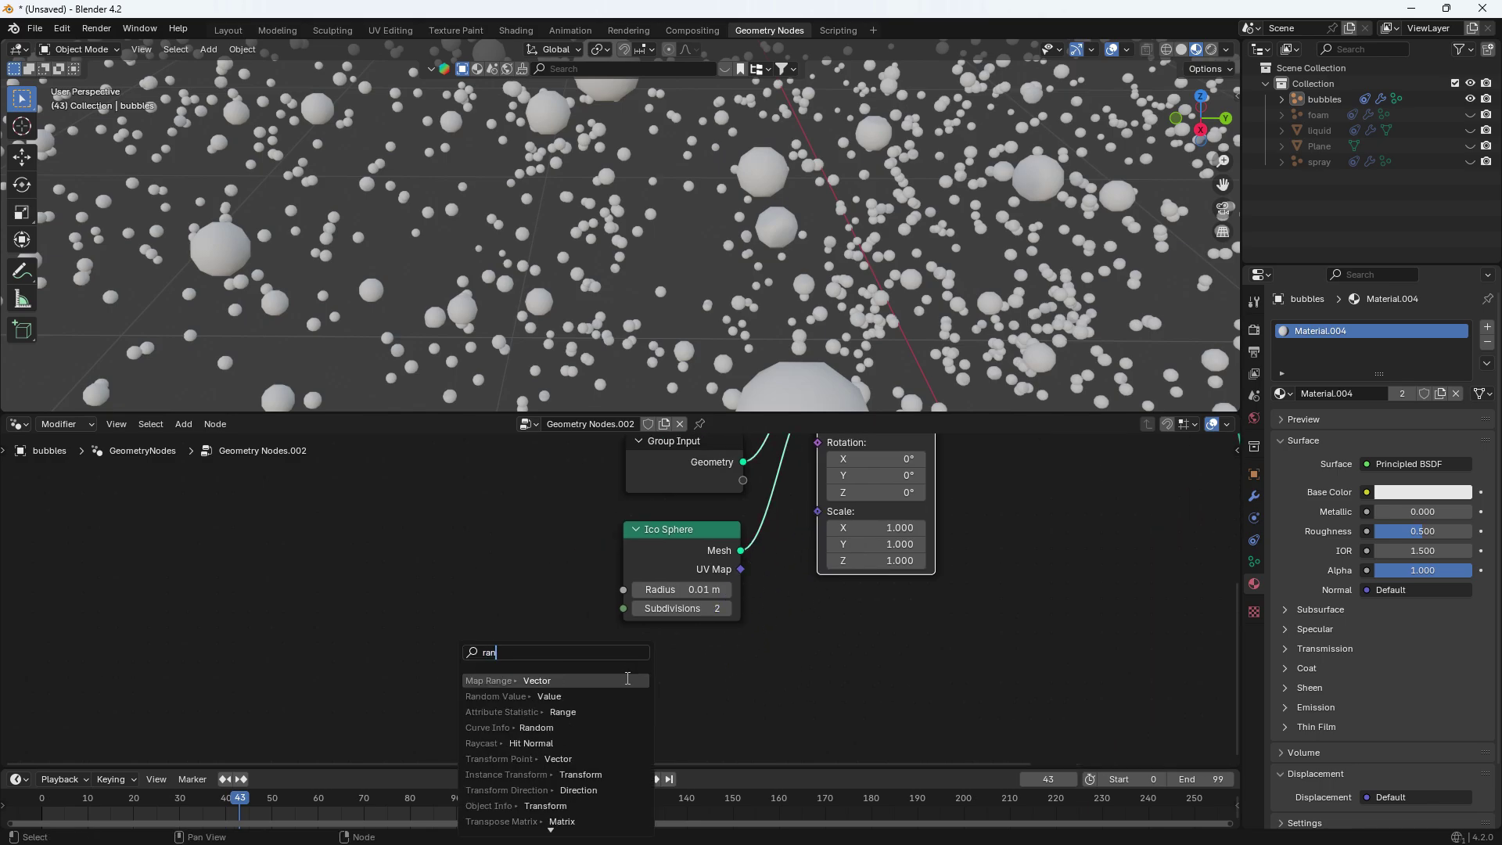
click(548, 696)
click(470, 548)
Switch the Random Value node to Float, link its Value to the Scale input, and set its maximum to 1.5.
click(430, 568)
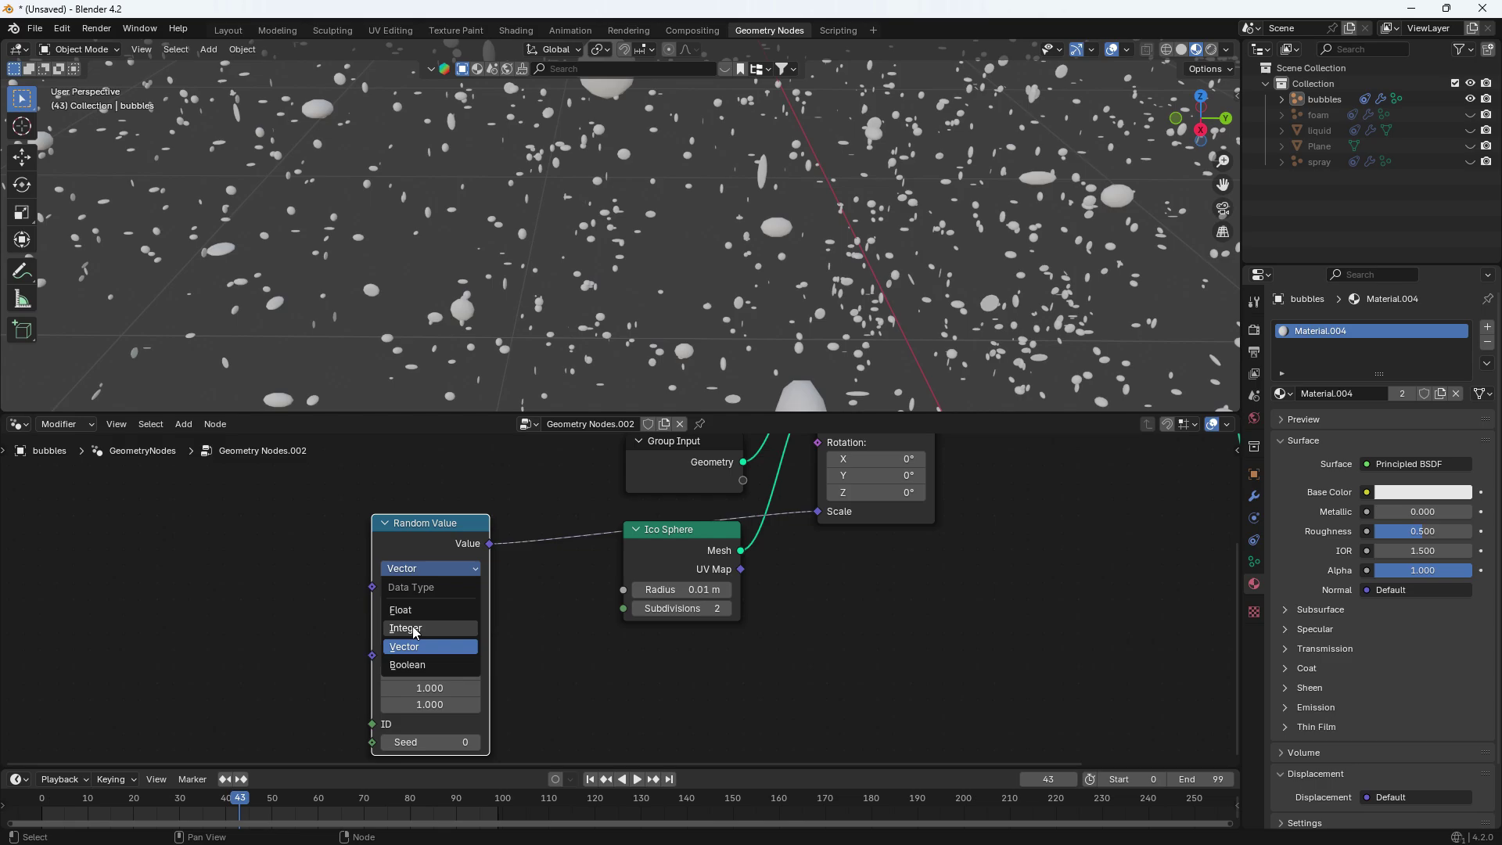
click(400, 610)
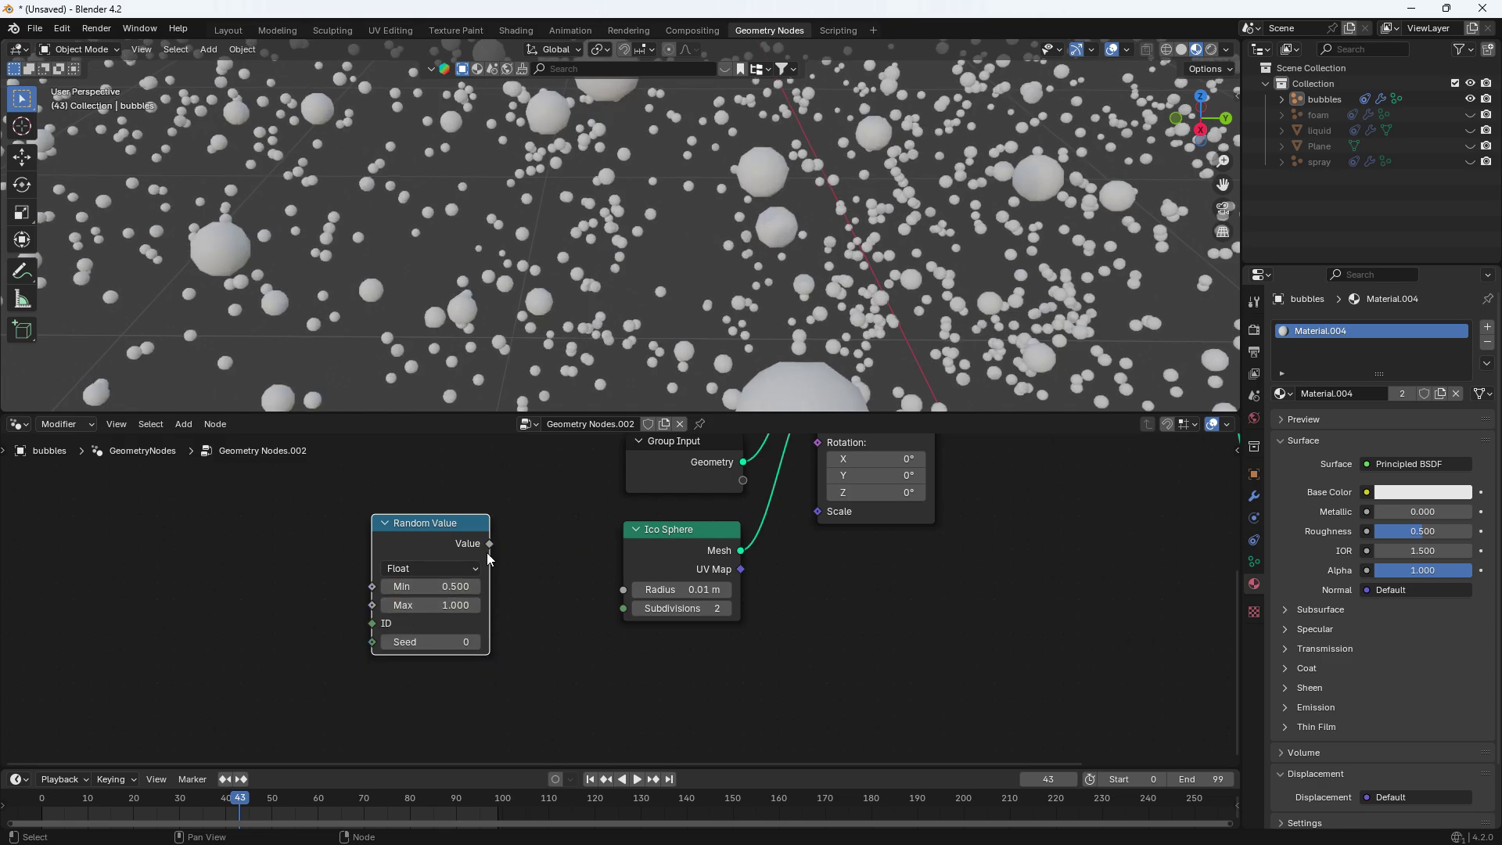
drag(489, 543, 619, 611)
drag(819, 518, 819, 513)
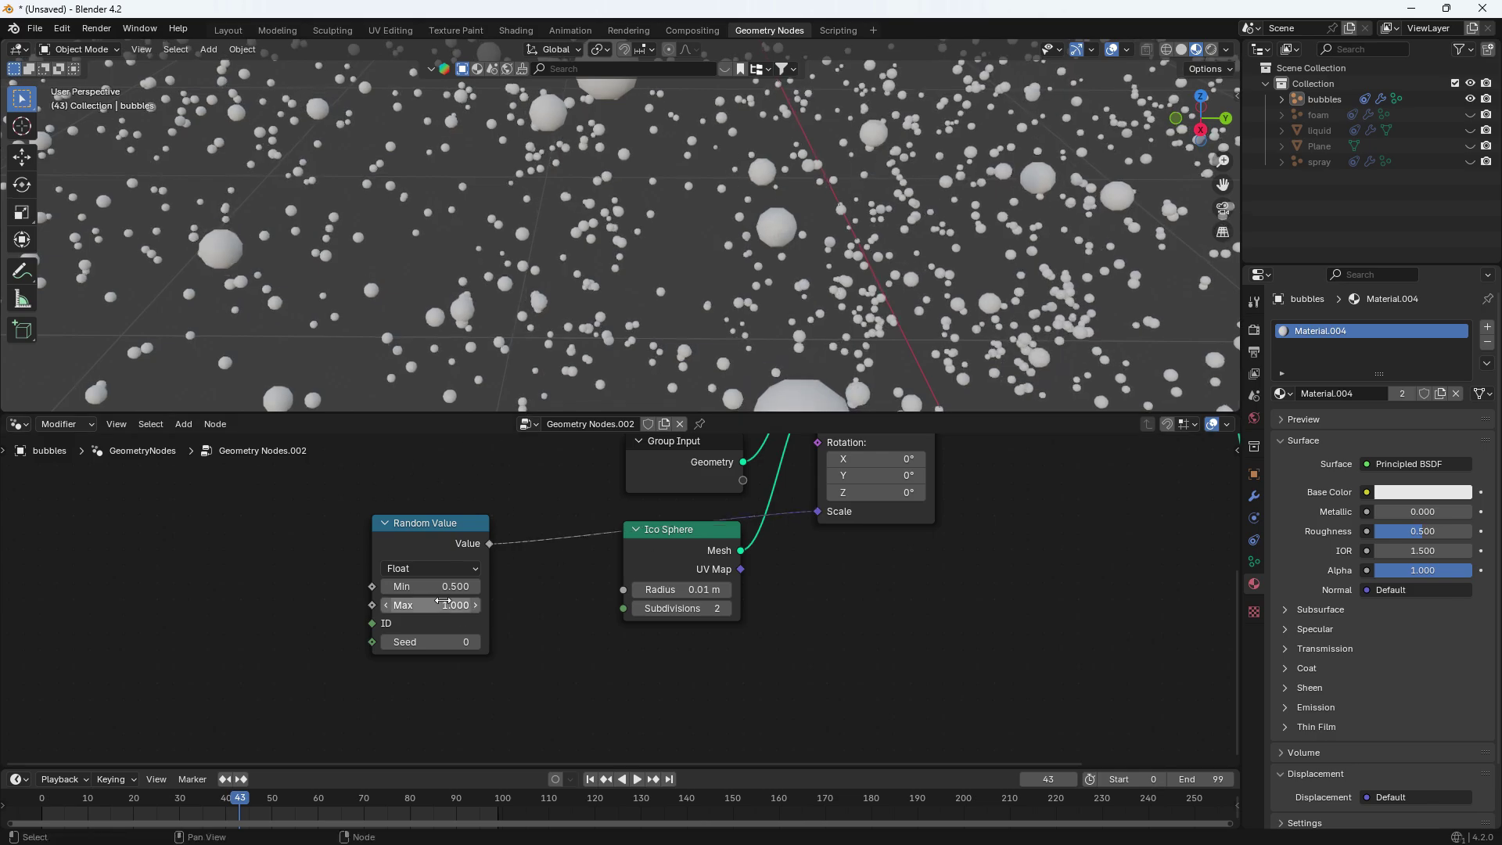
key(Return)
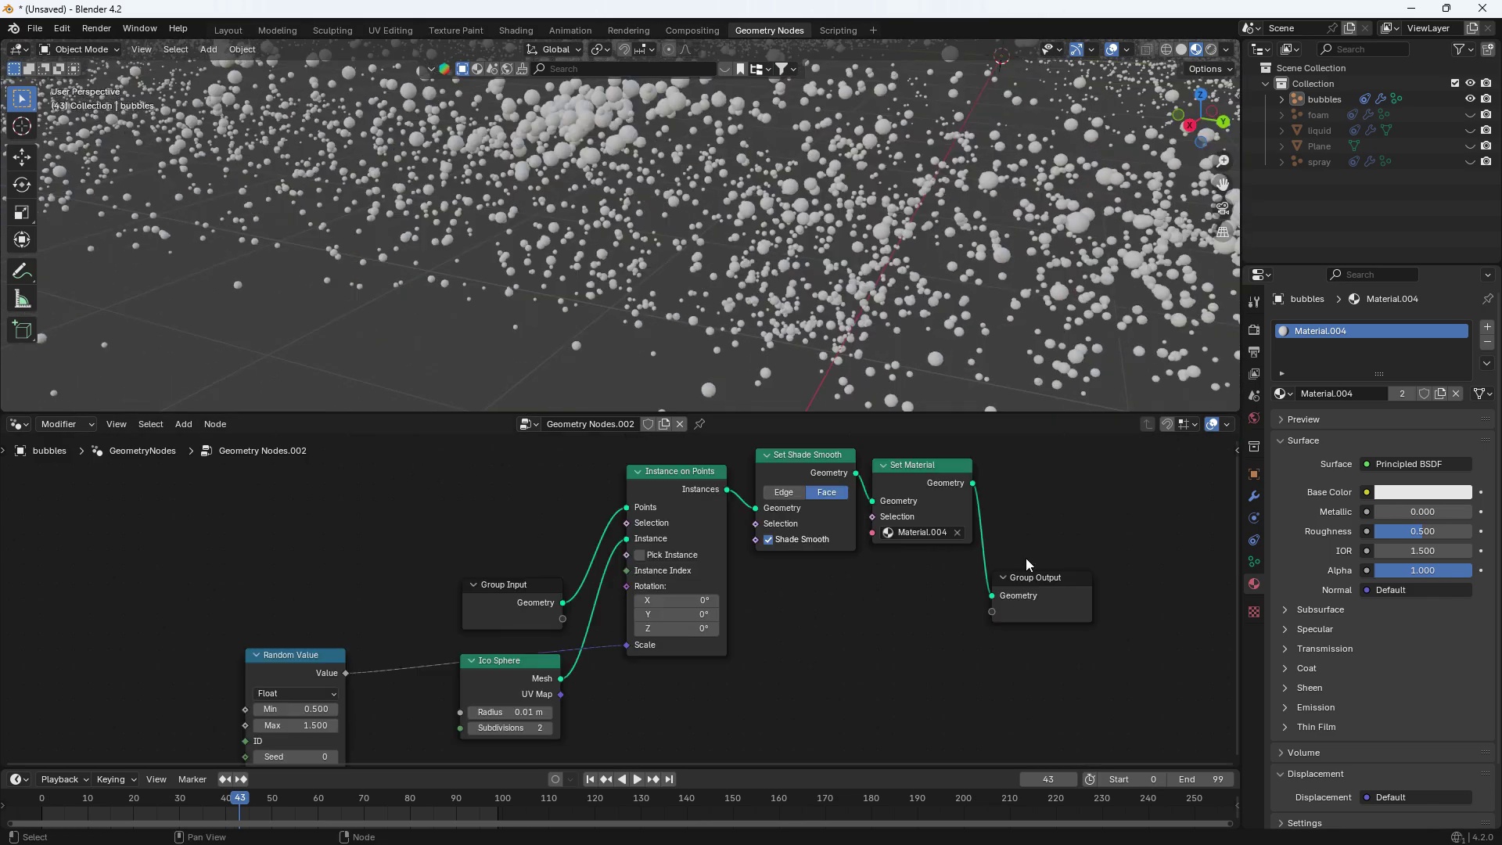
key(Return)
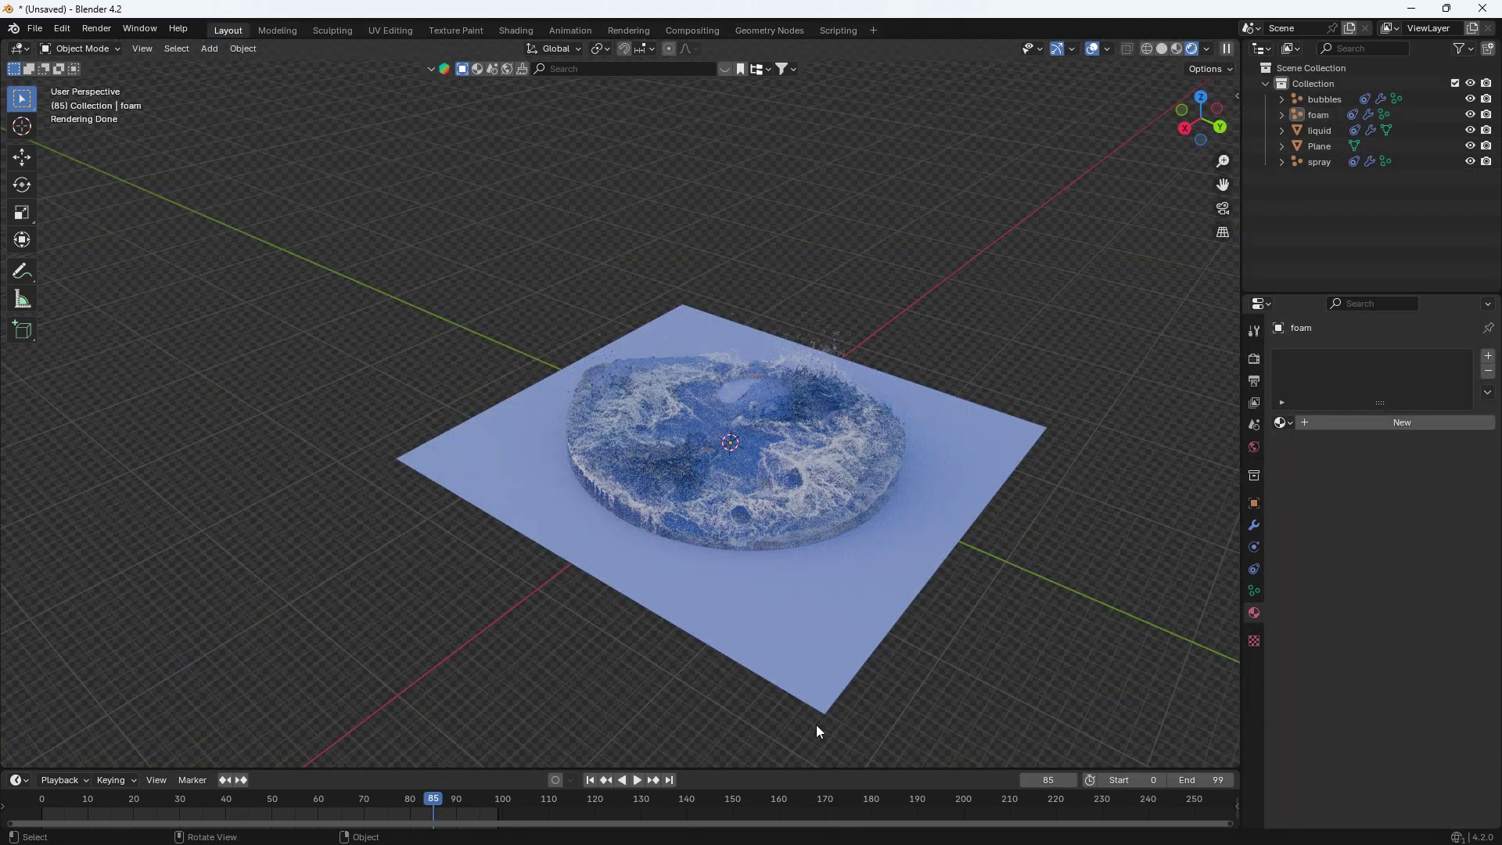
Go to frame 55, hide the bubbles object in the viewport and in renders, and play the animation in rendered view.
click(296, 800)
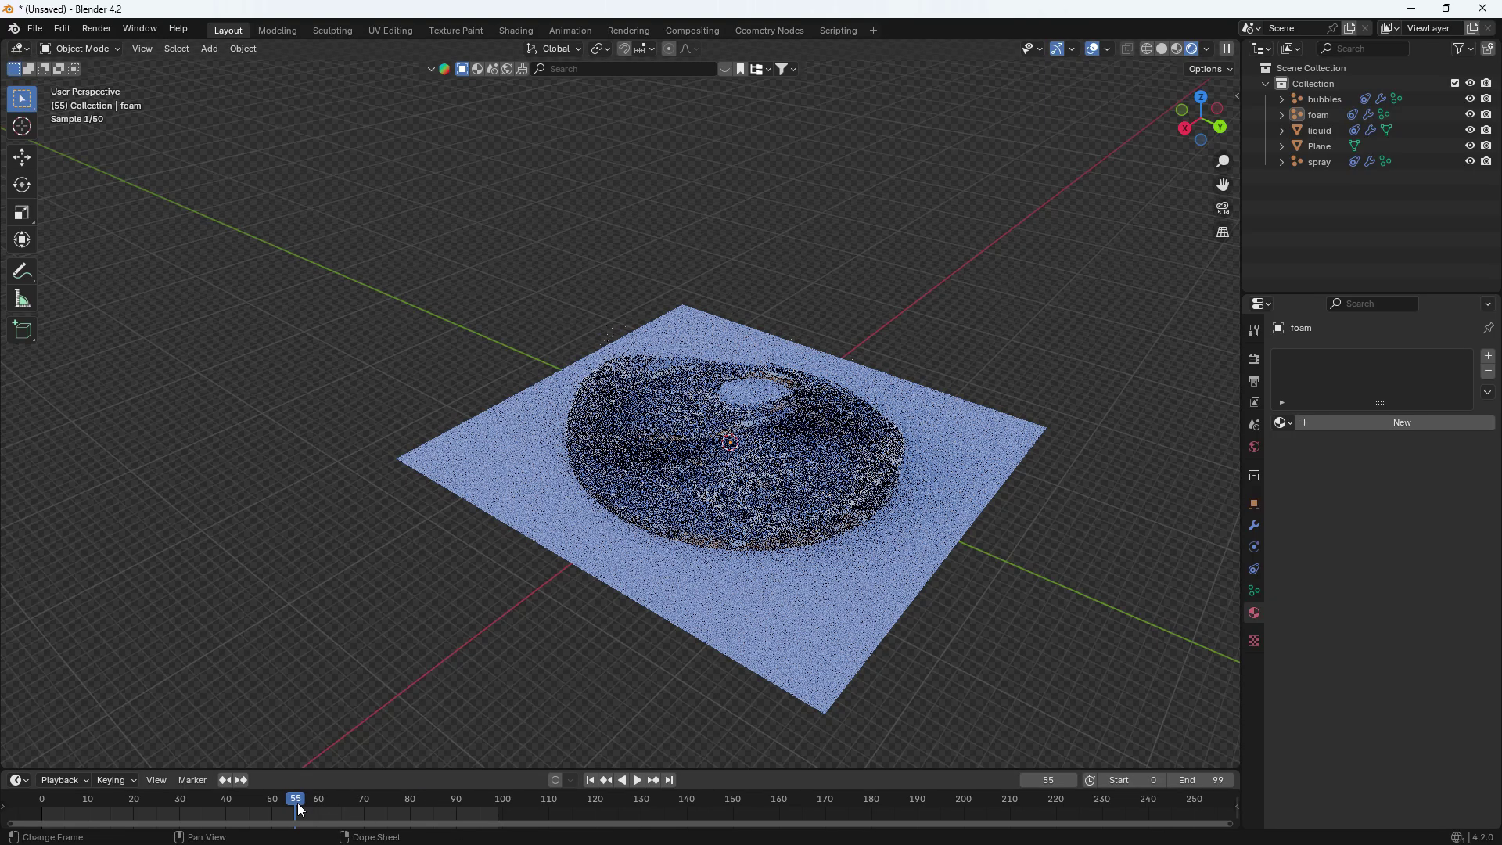
click(1485, 98)
click(1470, 98)
click(290, 803)
key(space)
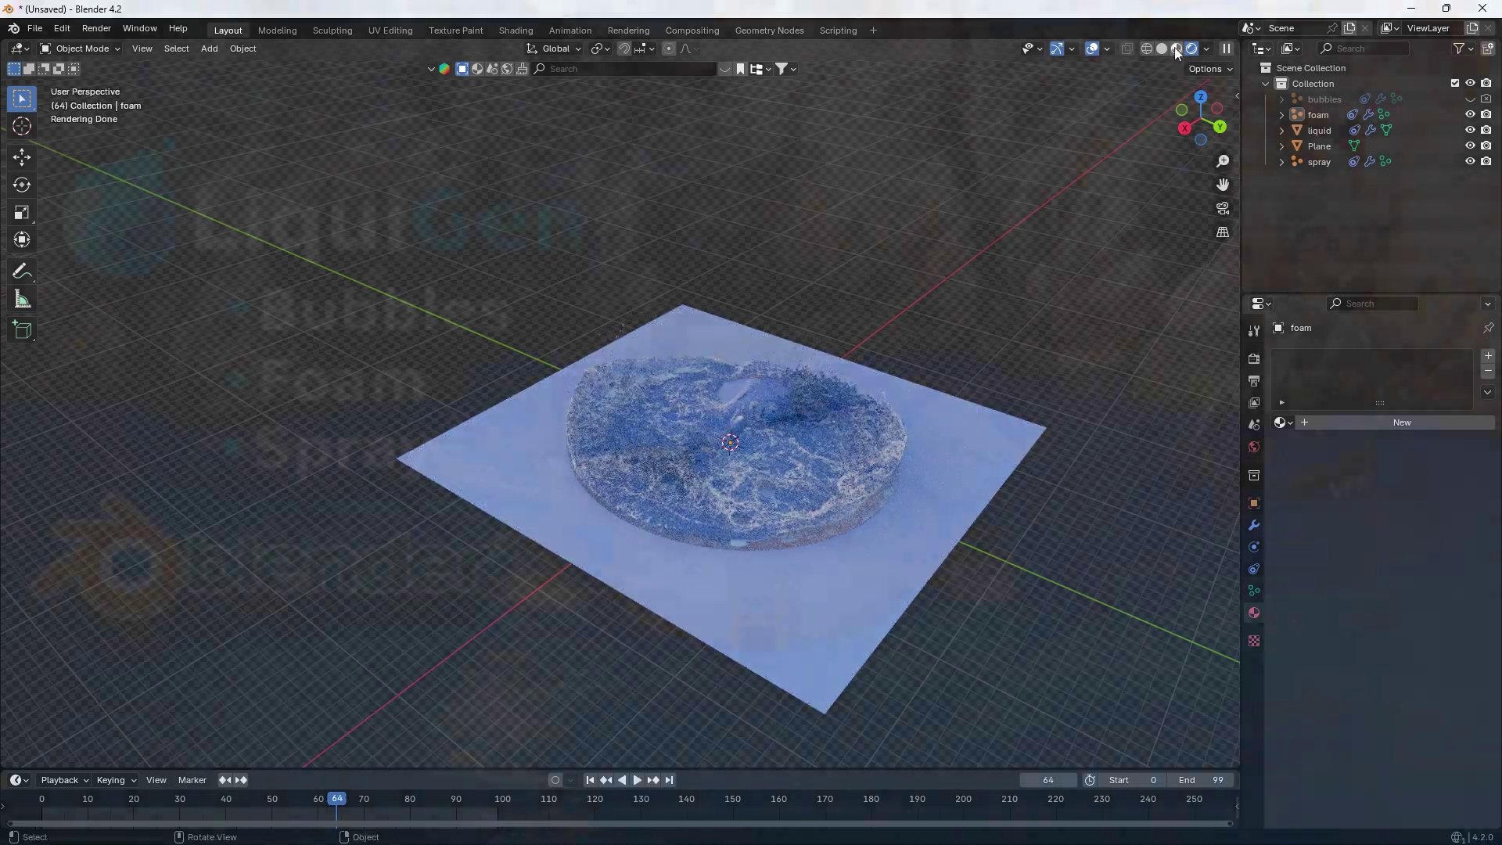